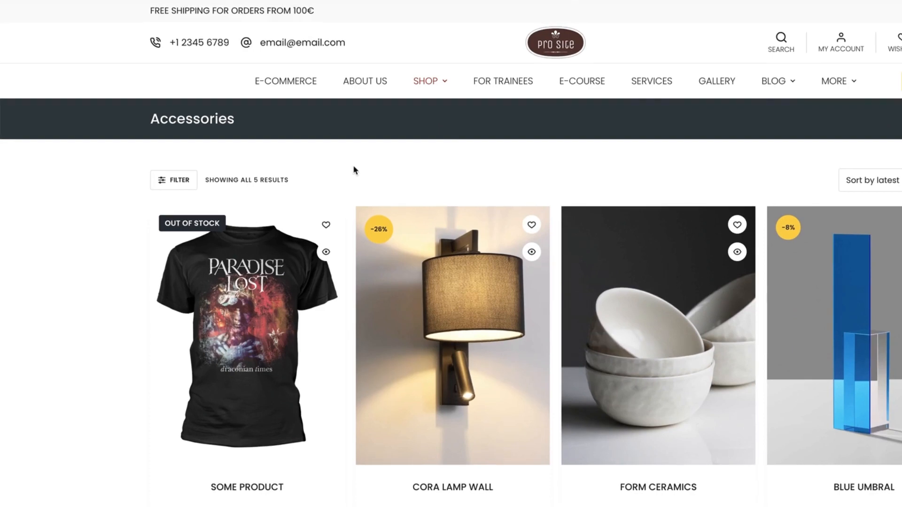
{"action": "scroll", "coordinate": [354, 165], "scroll_direction": "down", "scroll_amount": 5}
{"action": "scroll", "coordinate": [496, 280], "scroll_direction": "down", "scroll_amount": 2}
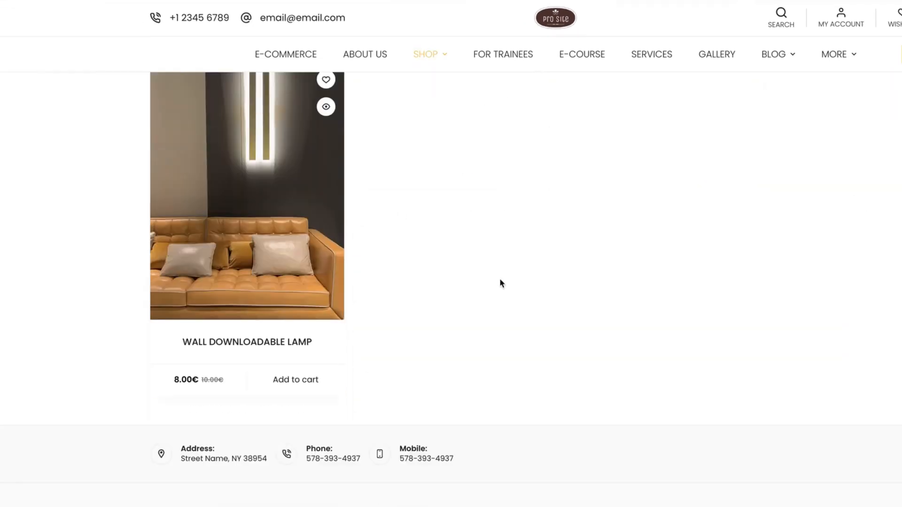
{"action": "scroll", "coordinate": [540, 275], "scroll_direction": "up", "scroll_amount": 2}
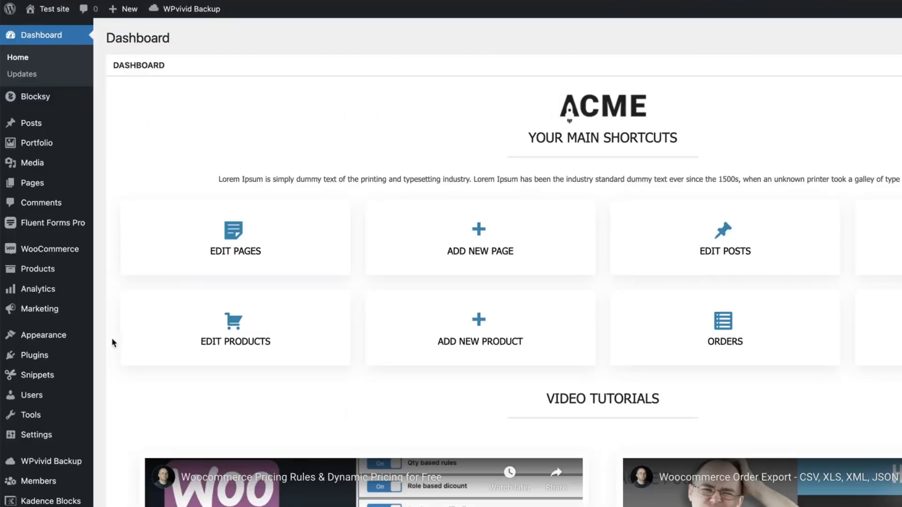
- Search the plugins available to add for "members"
{"action": "mouse_move", "coordinate": [43, 362]}
{"action": "left_click", "coordinate": [122, 376]}
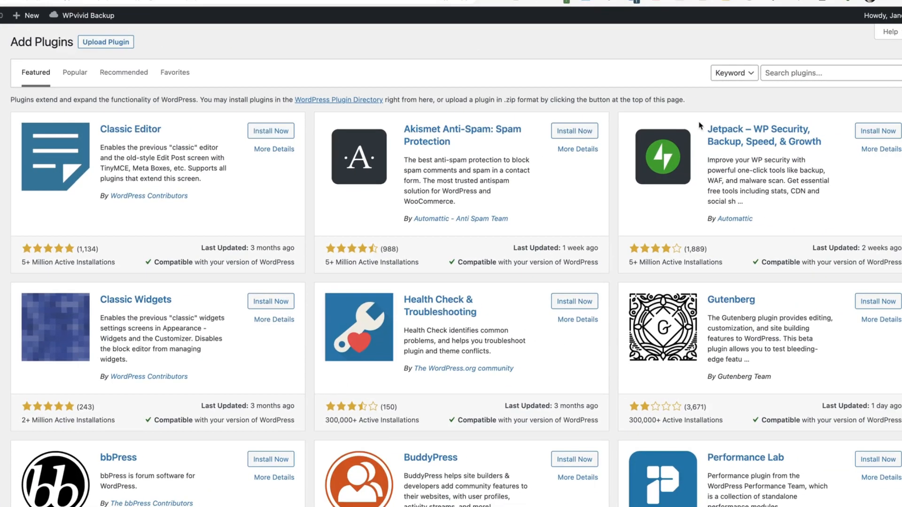
{"action": "left_click", "coordinate": [807, 73]}
{"action": "type", "text": "members"}
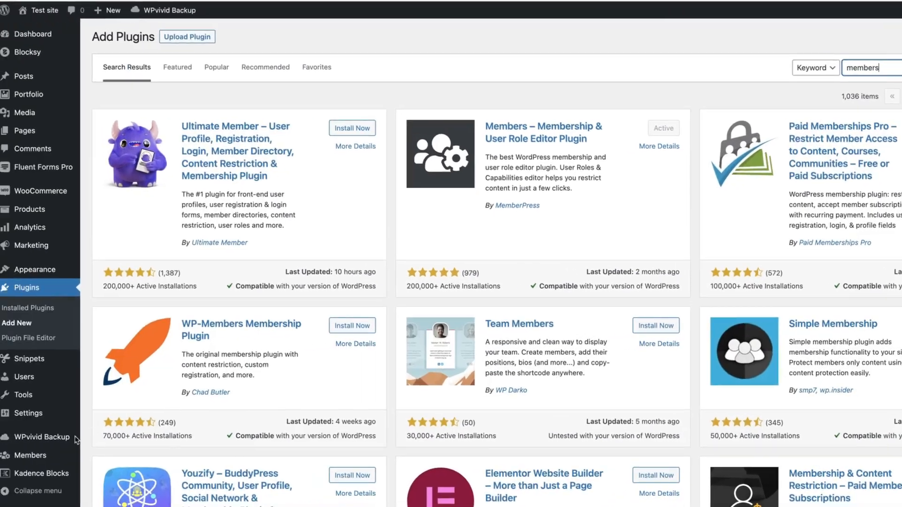
- Clone the Customer role in Members and add the copy as a new role named Bronze
{"action": "mouse_move", "coordinate": [42, 456]}
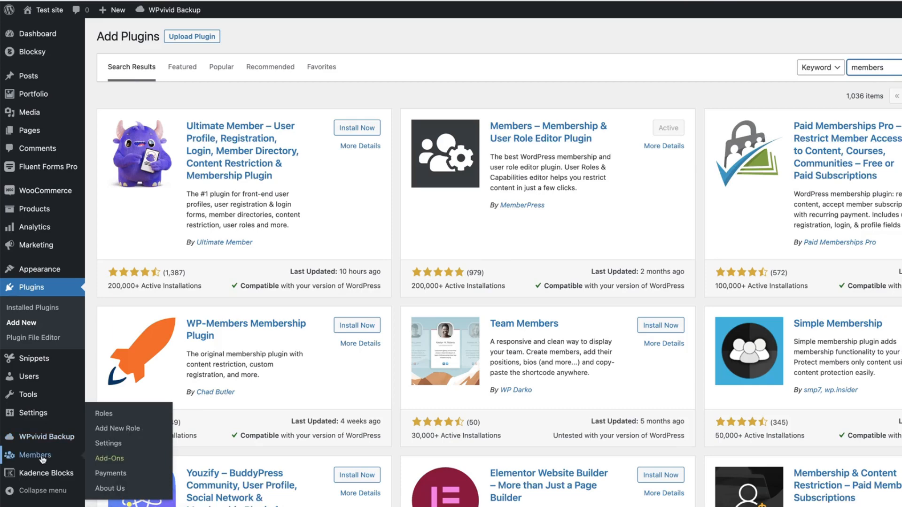
{"action": "left_click", "coordinate": [104, 415]}
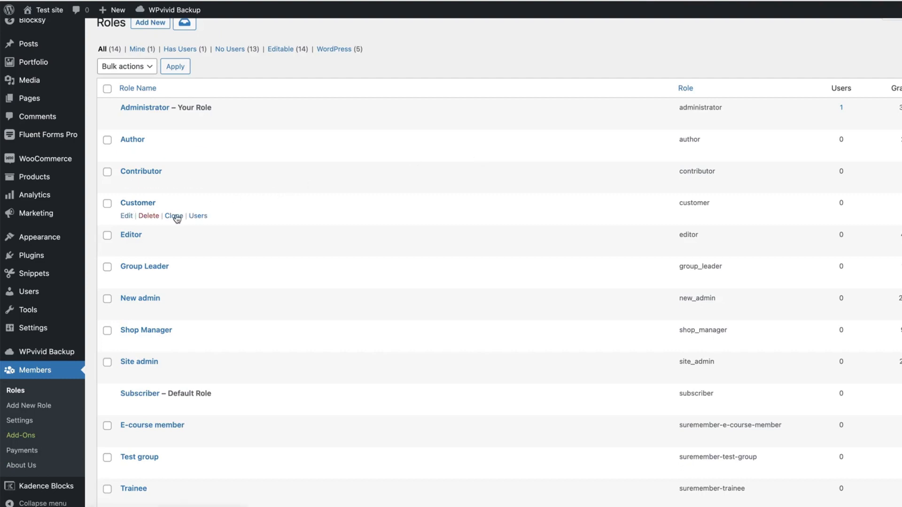
{"action": "left_click", "coordinate": [174, 217]}
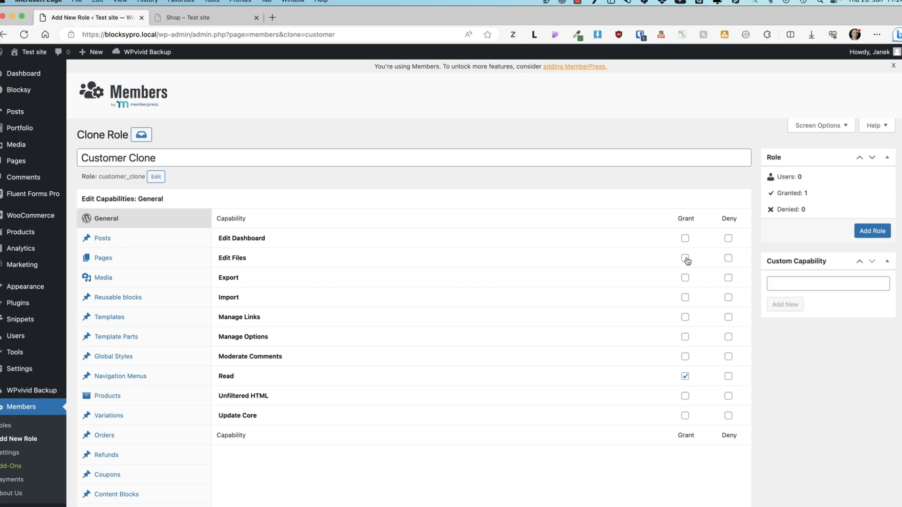
{"action": "left_click", "coordinate": [97, 155]}
{"action": "key", "text": "super+a"}
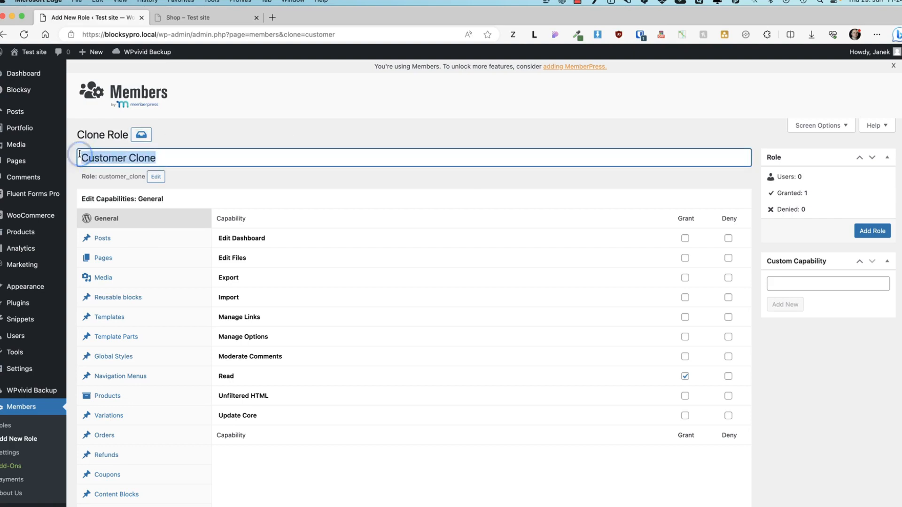
{"action": "type", "text": "Bronze"}
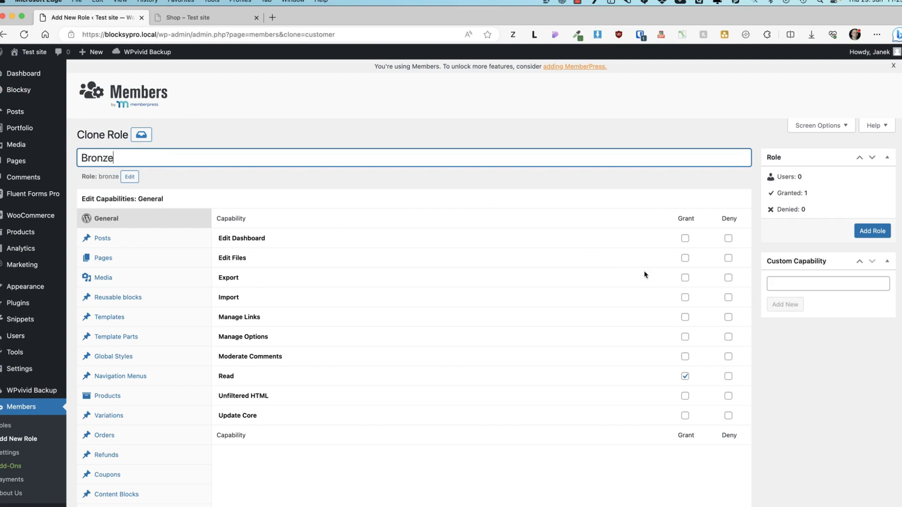
{"action": "left_click", "coordinate": [868, 231]}
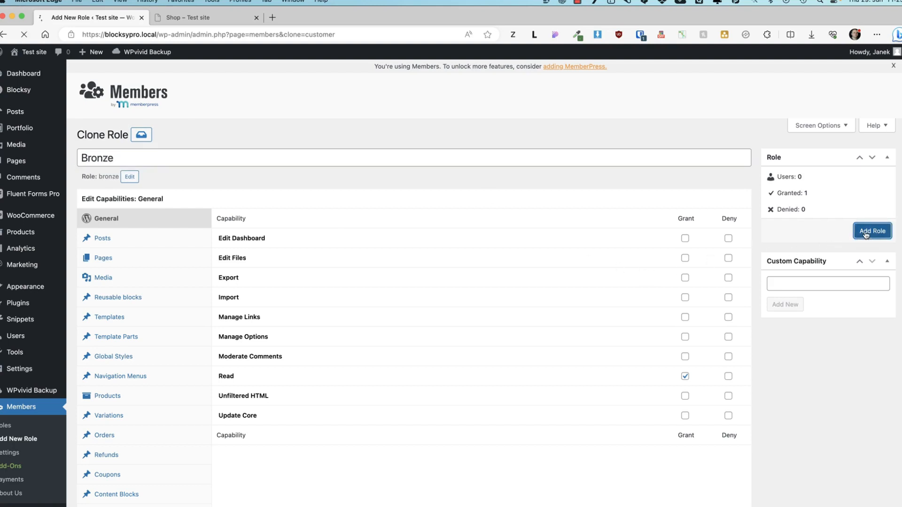
- Return to the roles list, clone the Customer role again and add the copy as Silver
{"action": "left_click", "coordinate": [29, 425]}
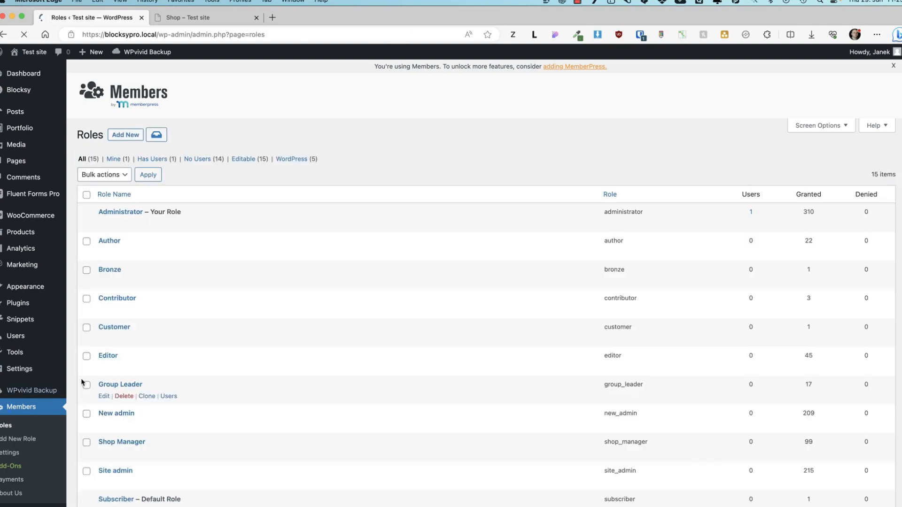
{"action": "left_click", "coordinate": [146, 339]}
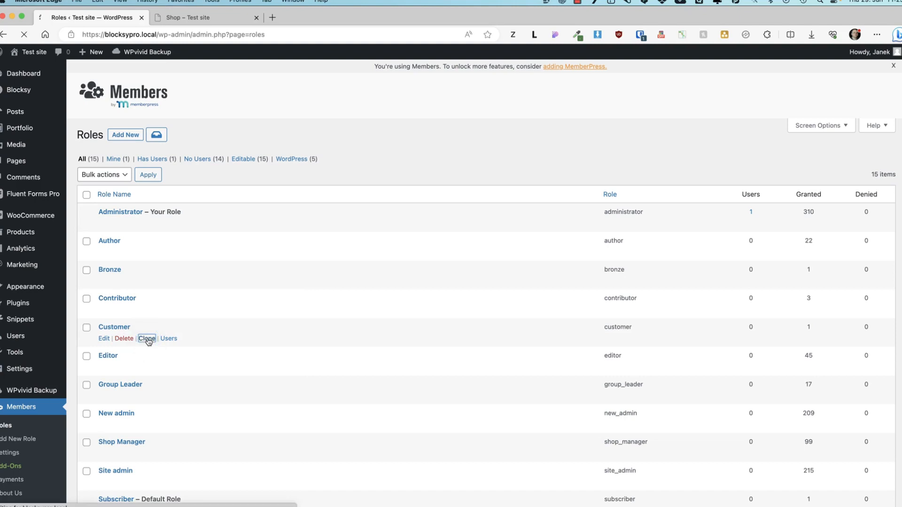
{"action": "left_click_drag", "start_coordinate": [171, 159], "coordinate": [77, 157]}
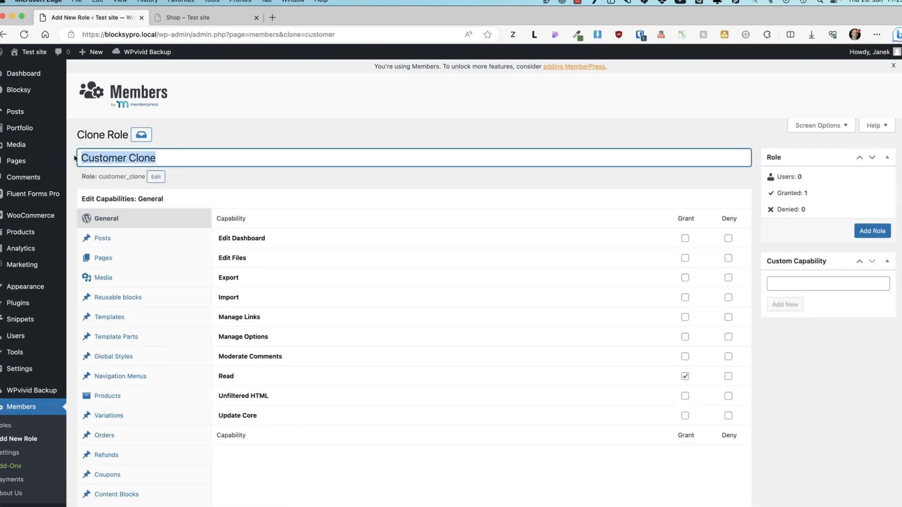
{"action": "type", "text": "Silver"}
{"action": "left_click", "coordinate": [861, 233]}
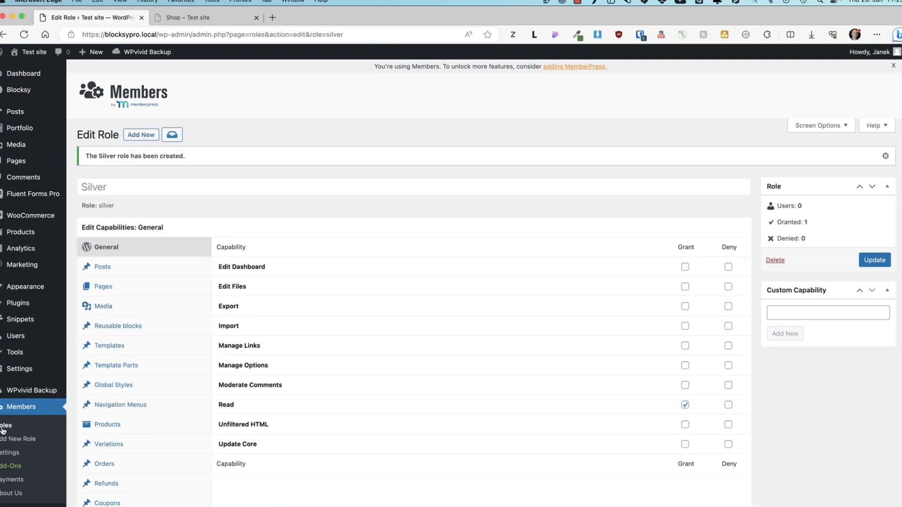
- Create a third membership role named Gold by cloning the Customer role from the roles list
{"action": "left_click", "coordinate": [9, 425]}
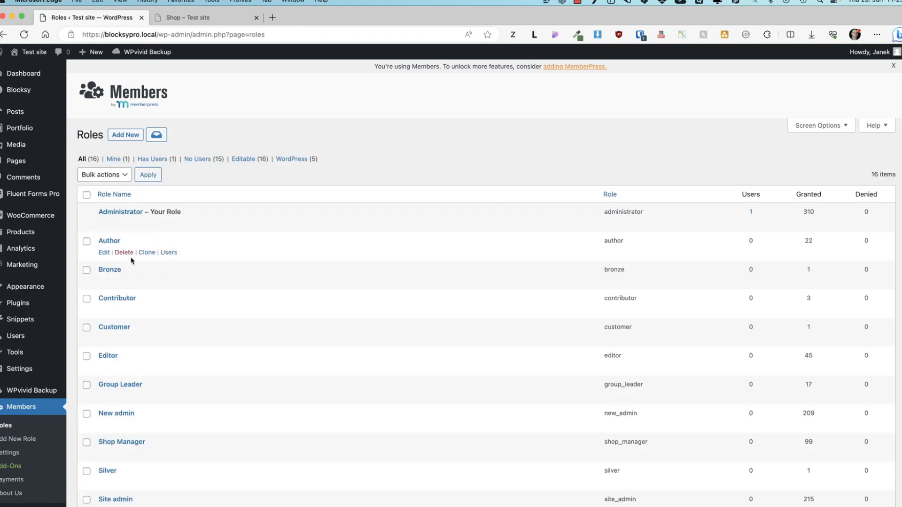
{"action": "left_click", "coordinate": [148, 339]}
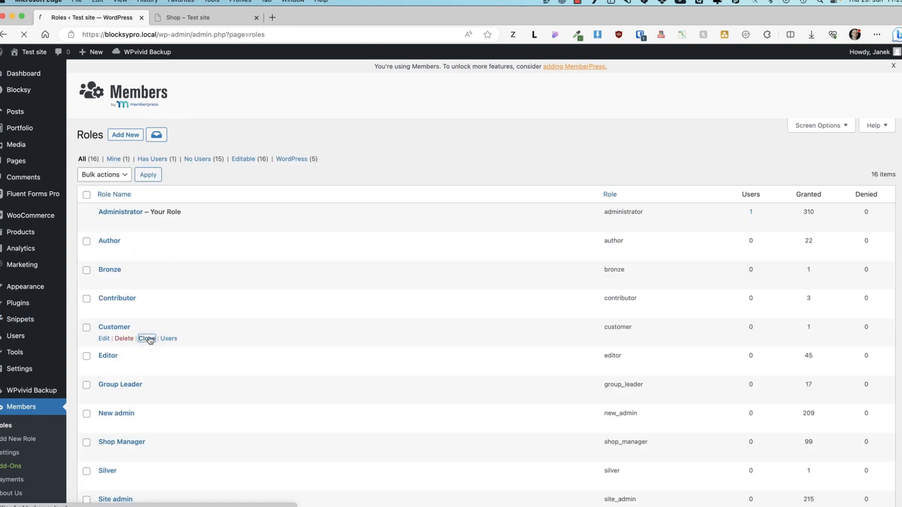
{"action": "left_click_drag", "start_coordinate": [172, 159], "coordinate": [59, 161]}
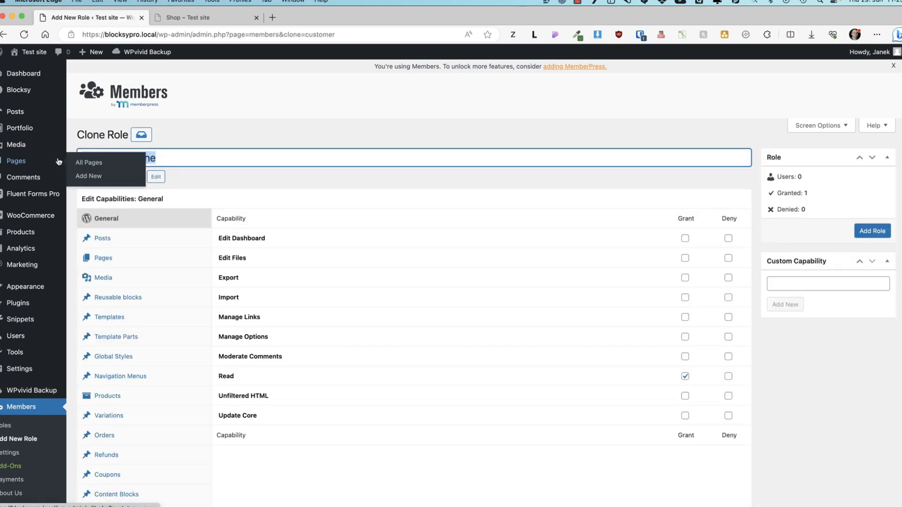
{"action": "key", "text": "BackSpace"}
{"action": "type", "text": "Gold"}
{"action": "key", "text": "Return"}
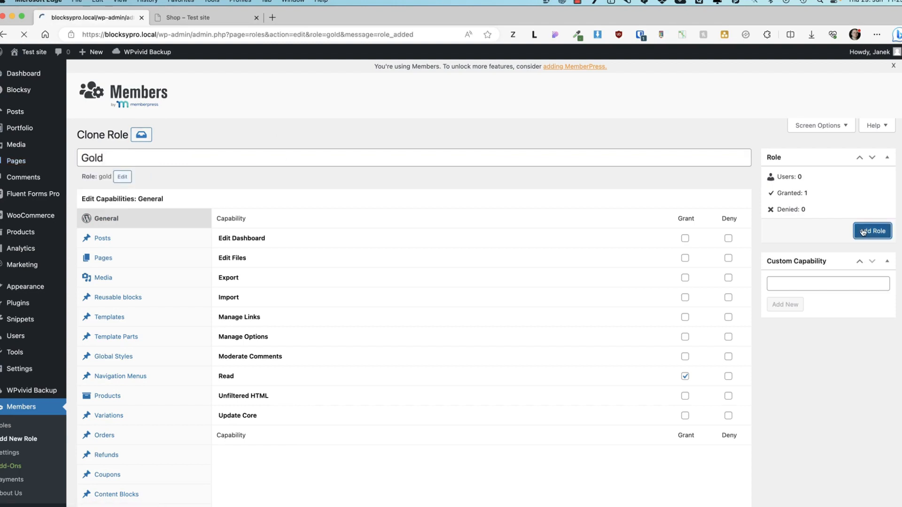
- Create user bronze with first name Bronze, an e-mail and a confirmed weak account password, without account notification, assigned only the Bronze role
{"action": "mouse_move", "coordinate": [27, 336]}
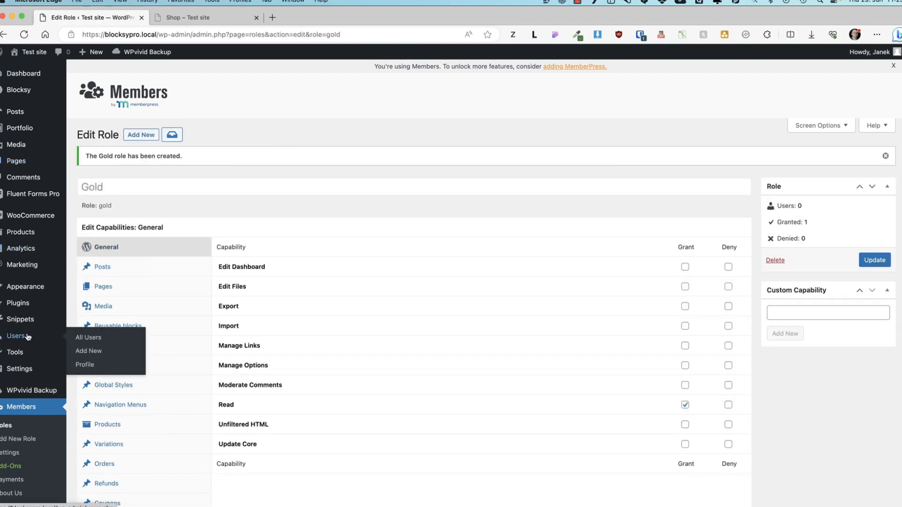
{"action": "left_click", "coordinate": [87, 338]}
{"action": "left_click", "coordinate": [130, 76]}
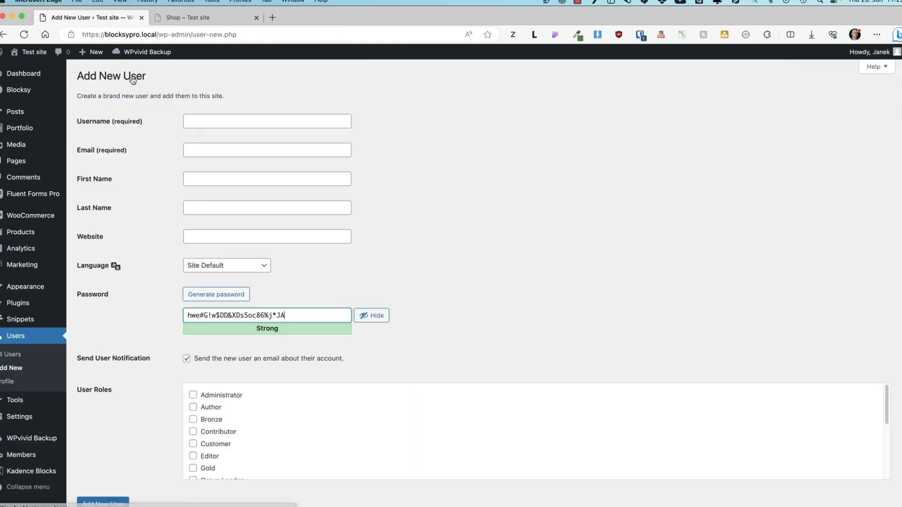
{"action": "left_click", "coordinate": [199, 121]}
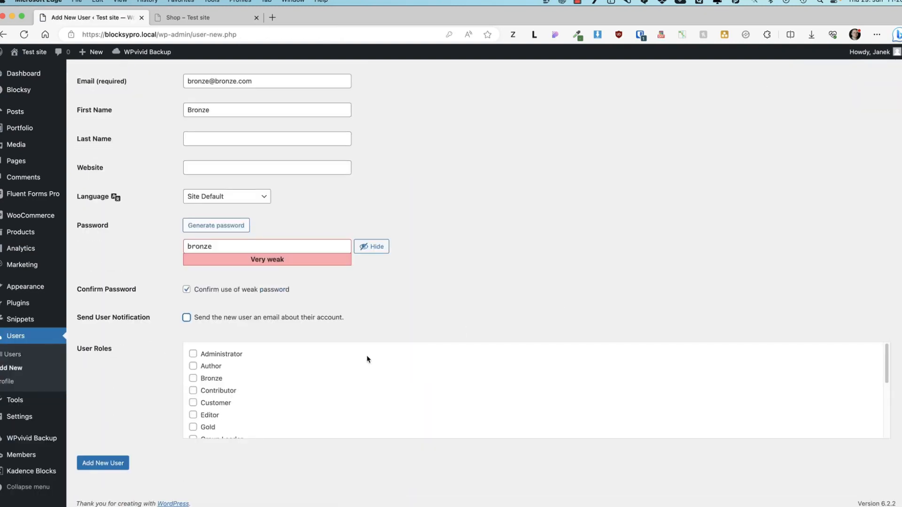
{"action": "scroll", "coordinate": [284, 377], "scroll_direction": "down", "scroll_amount": 1}
{"action": "scroll", "coordinate": [284, 377], "scroll_direction": "up", "scroll_amount": 1}
{"action": "left_click", "coordinate": [192, 379]}
{"action": "scroll", "coordinate": [332, 383], "scroll_direction": "down", "scroll_amount": 5}
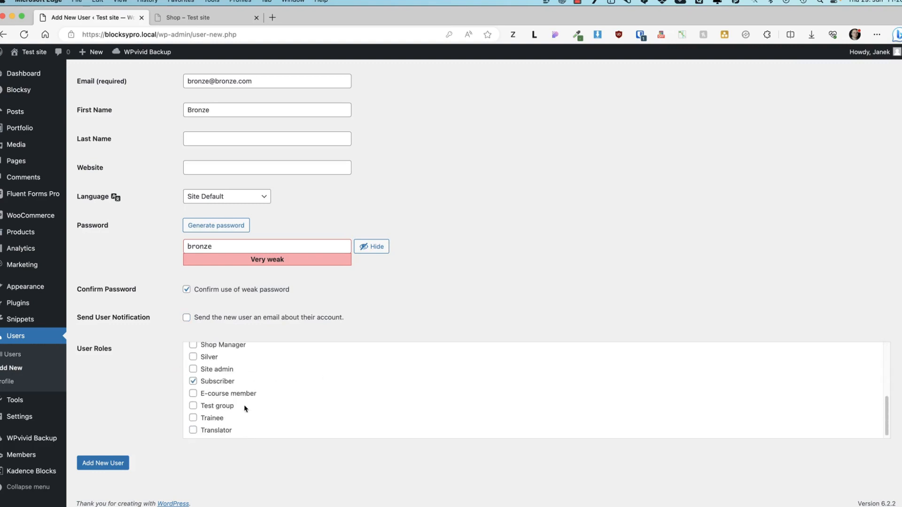
{"action": "left_click", "coordinate": [192, 381]}
{"action": "left_click", "coordinate": [103, 463]}
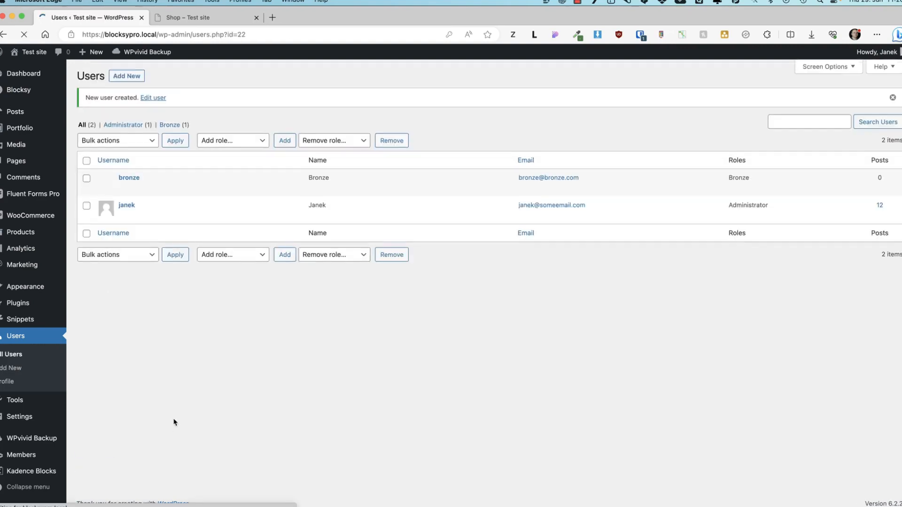
- Create user silver with first name Silver, an e-mail and a confirmed weak account password, without account notification, assigned only the Silver role
{"action": "left_click", "coordinate": [127, 76]}
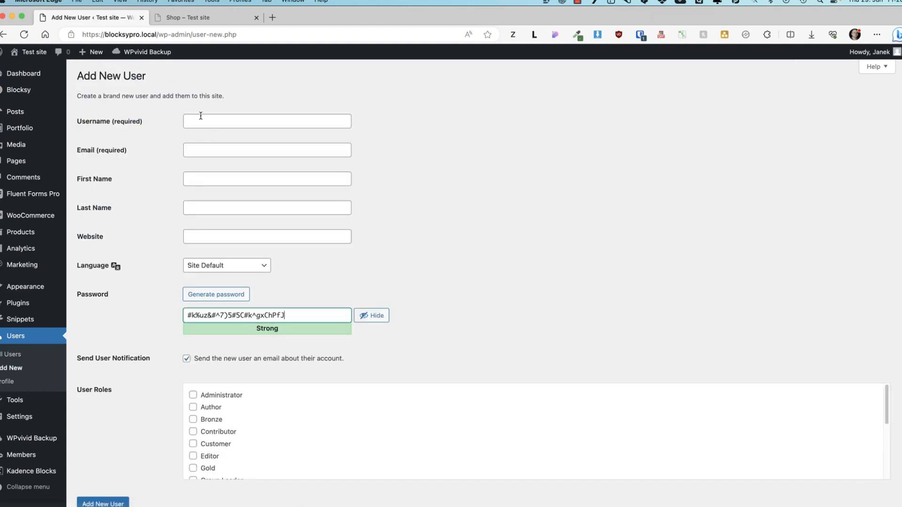
{"action": "left_click", "coordinate": [218, 122]}
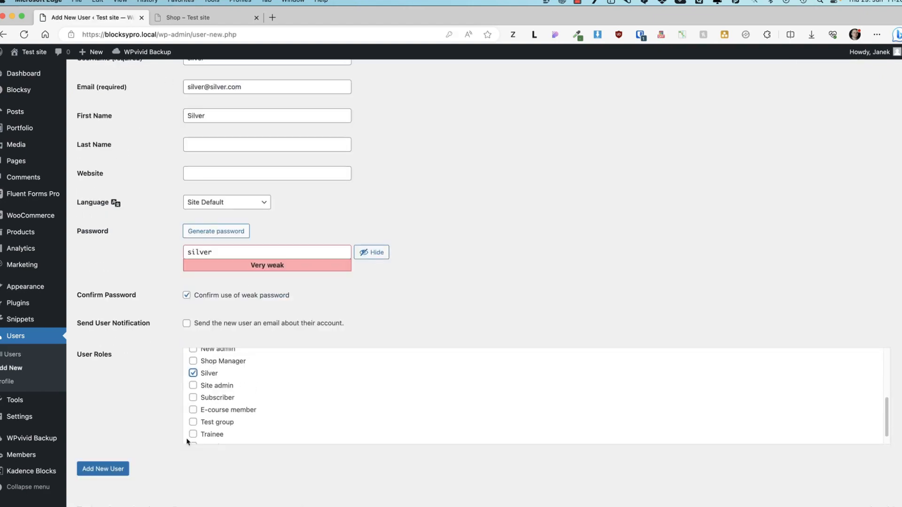
{"action": "left_click", "coordinate": [112, 470]}
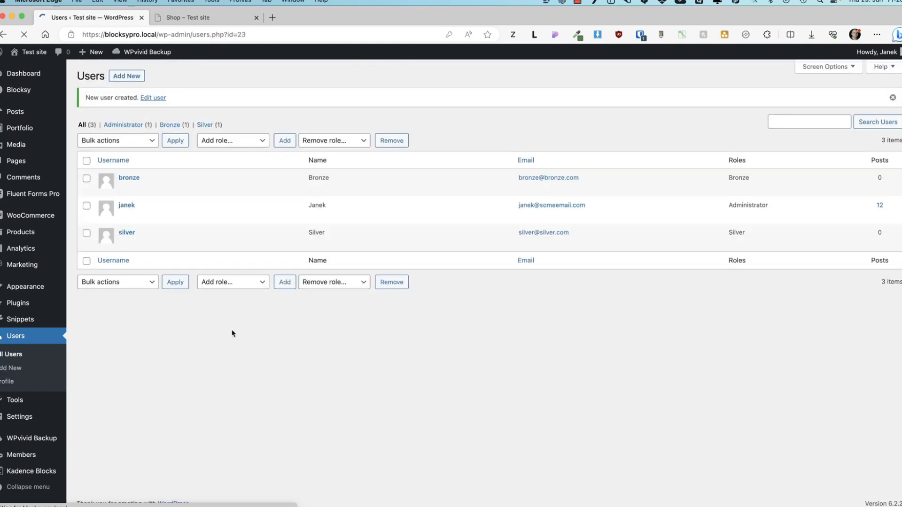
- Create user gold with first name Gold, an e-mail and a confirmed weak account password, without account notification, assigned only the Gold role
{"action": "left_click", "coordinate": [127, 76]}
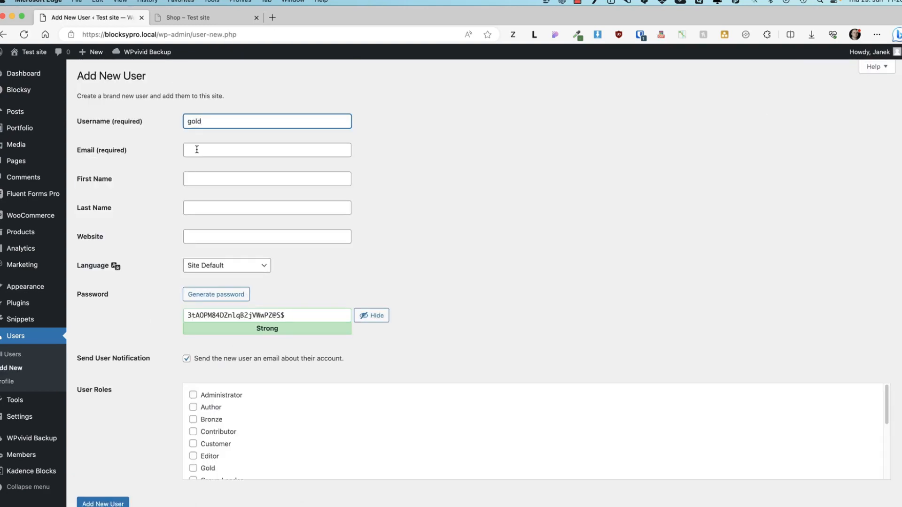
{"action": "left_click", "coordinate": [195, 149]}
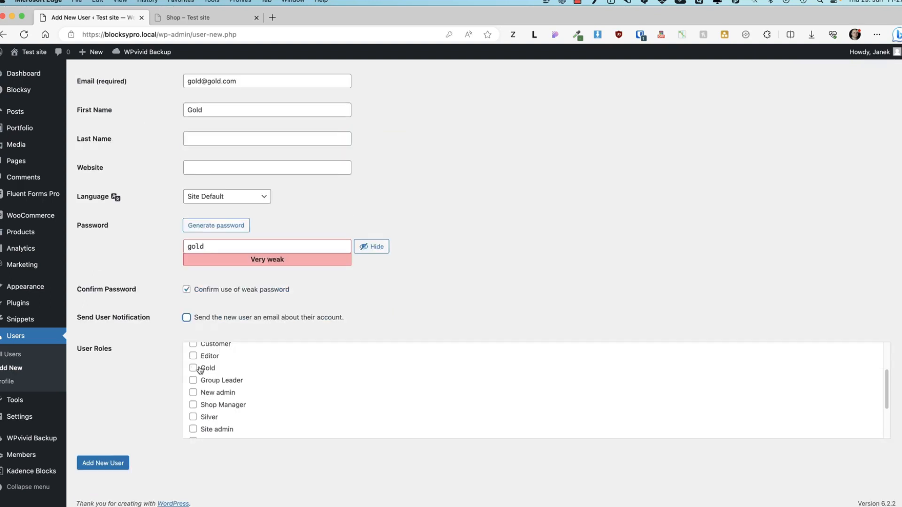
{"action": "left_click", "coordinate": [193, 368]}
{"action": "scroll", "coordinate": [282, 395], "scroll_direction": "down", "scroll_amount": 3}
{"action": "left_click", "coordinate": [193, 381]}
{"action": "left_click", "coordinate": [103, 463]}
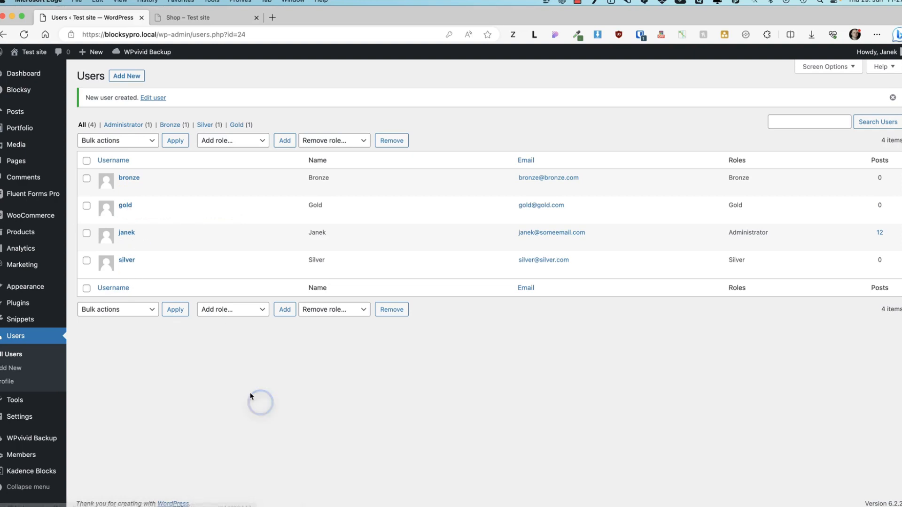
- Find the plugin with the search "advanced dynamic pricing", then install and activate Advanced Dynamic Pricing for WooCommerce
{"action": "mouse_move", "coordinate": [33, 304]}
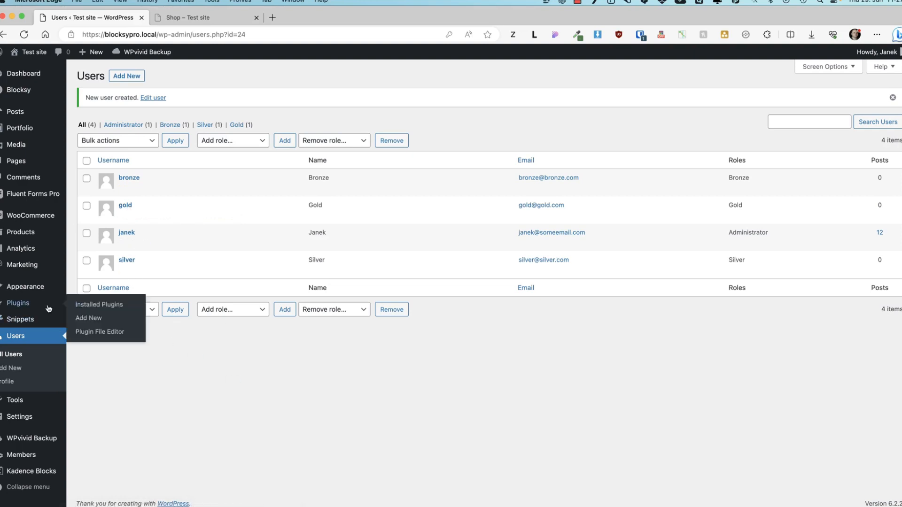
{"action": "left_click", "coordinate": [89, 318]}
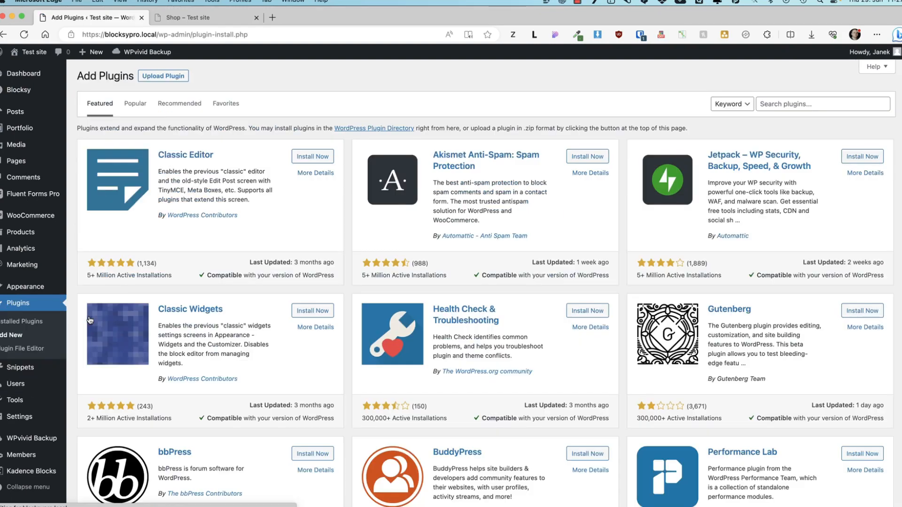
{"action": "left_click", "coordinate": [787, 107]}
{"action": "type", "text": "advanced dynamic pricing"}
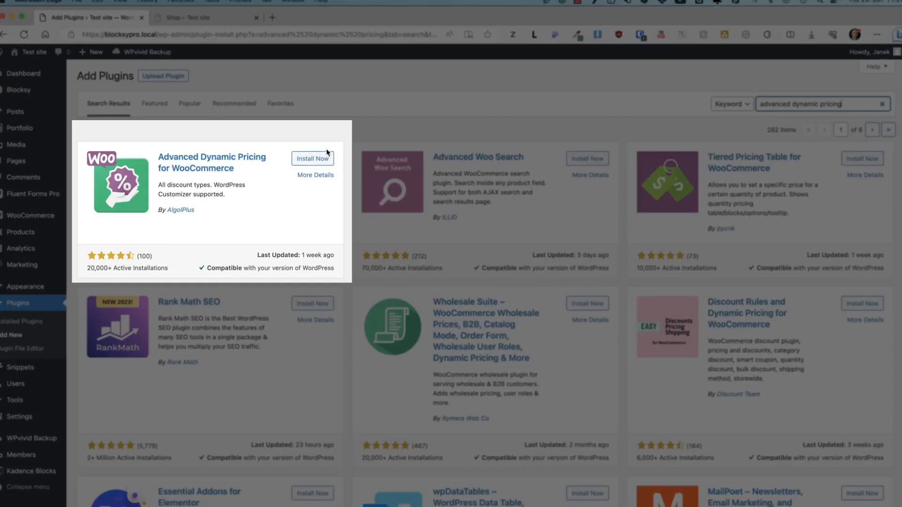
{"action": "left_click", "coordinate": [323, 157]}
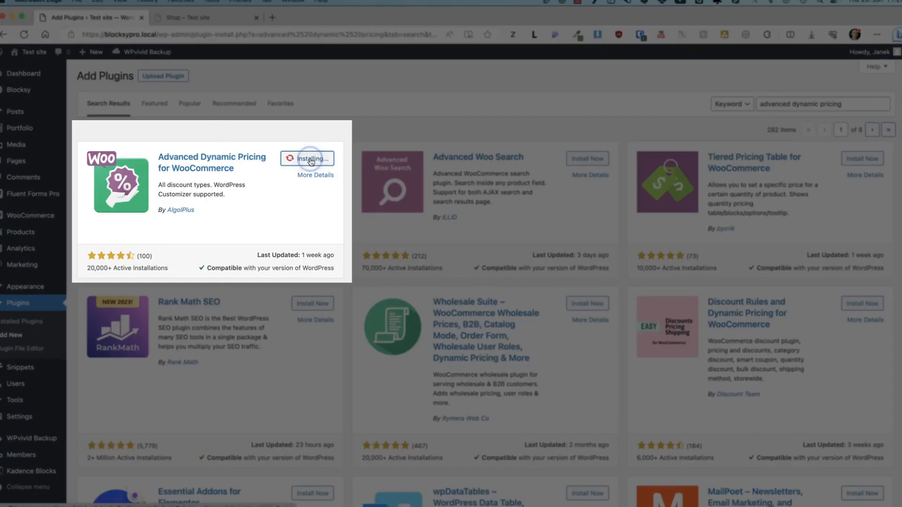
{"action": "left_click", "coordinate": [309, 161]}
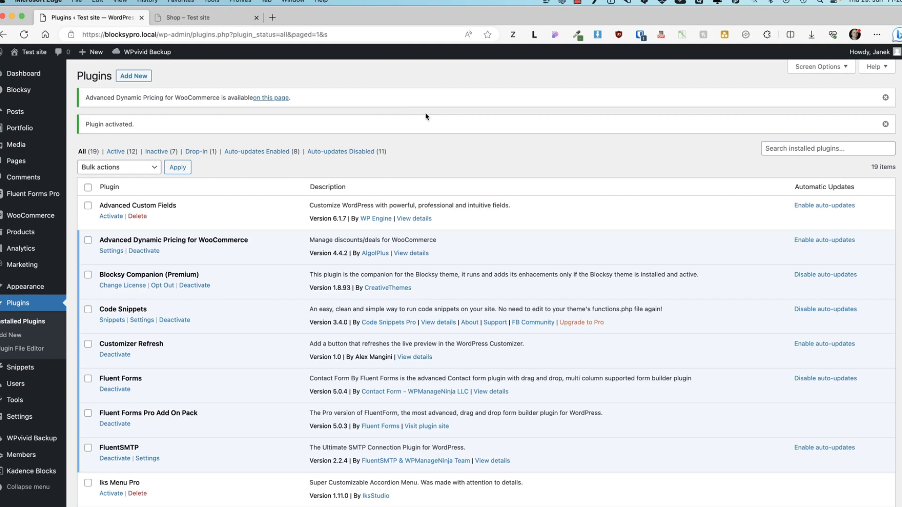
- Open the AlgolPlus plugins page at algolplus.com/plugins/ in a new browser tab
{"action": "left_click", "coordinate": [273, 17]}
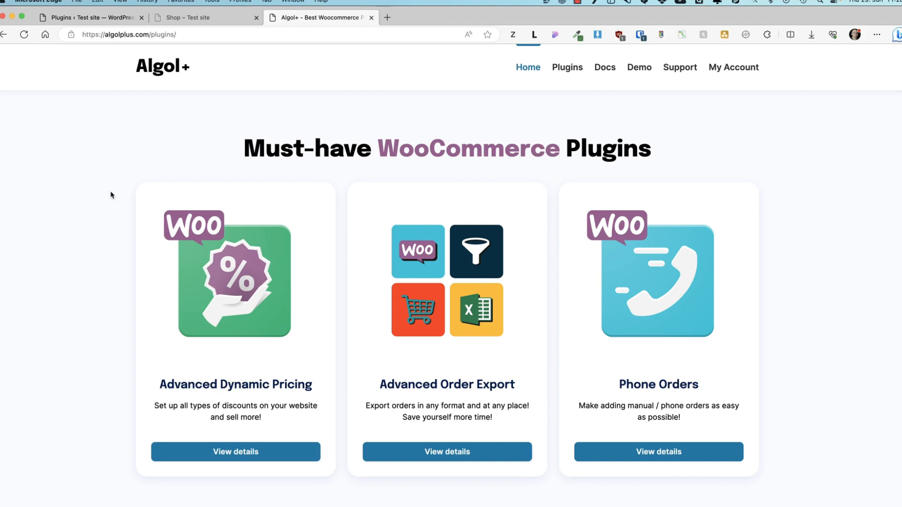
- Open the Advanced Dynamic Pricing product details and review the PRO version's features, cart conditions and settings
{"action": "left_click", "coordinate": [236, 456]}
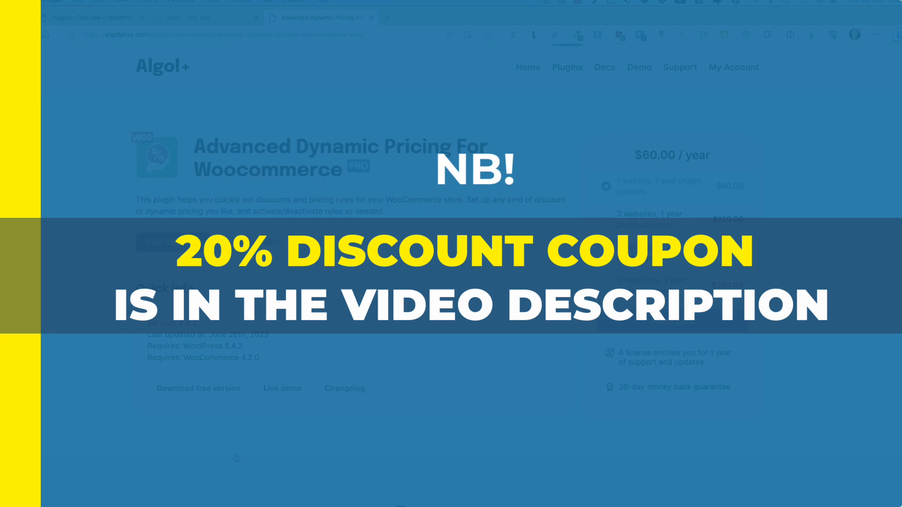
{"action": "scroll", "coordinate": [101, 277], "scroll_direction": "down", "scroll_amount": 7}
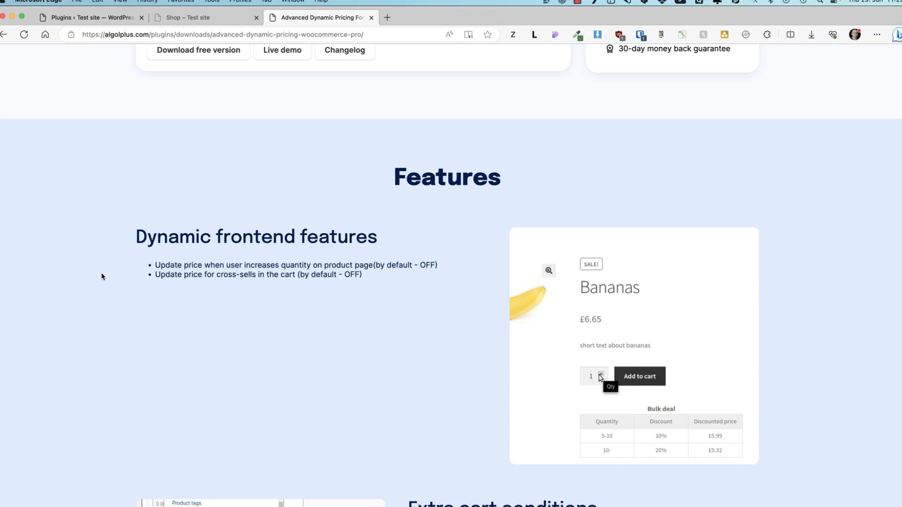
{"action": "scroll", "coordinate": [121, 267], "scroll_direction": "down", "scroll_amount": 4}
{"action": "scroll", "coordinate": [121, 267], "scroll_direction": "down", "scroll_amount": 2}
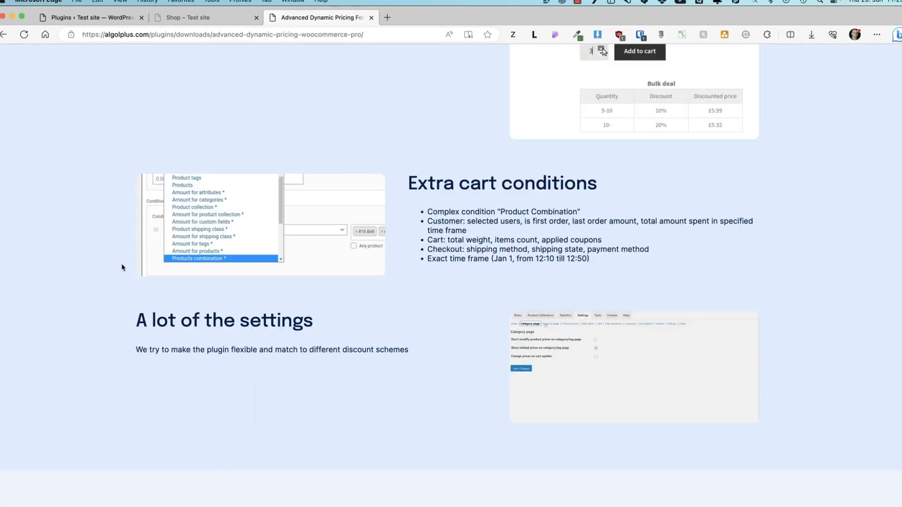
{"action": "scroll", "coordinate": [122, 267], "scroll_direction": "down", "scroll_amount": 2}
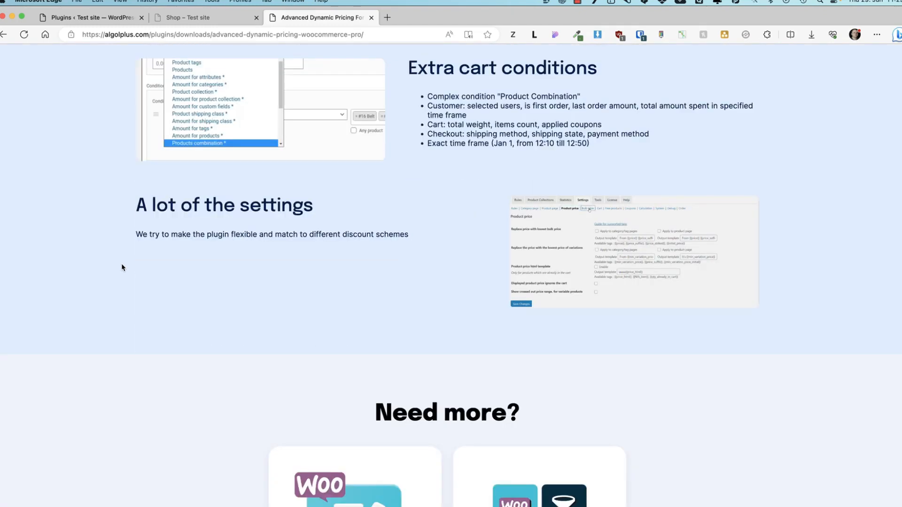
{"action": "scroll", "coordinate": [122, 267], "scroll_direction": "down", "scroll_amount": 2}
{"action": "scroll", "coordinate": [122, 268], "scroll_direction": "up", "scroll_amount": 15}
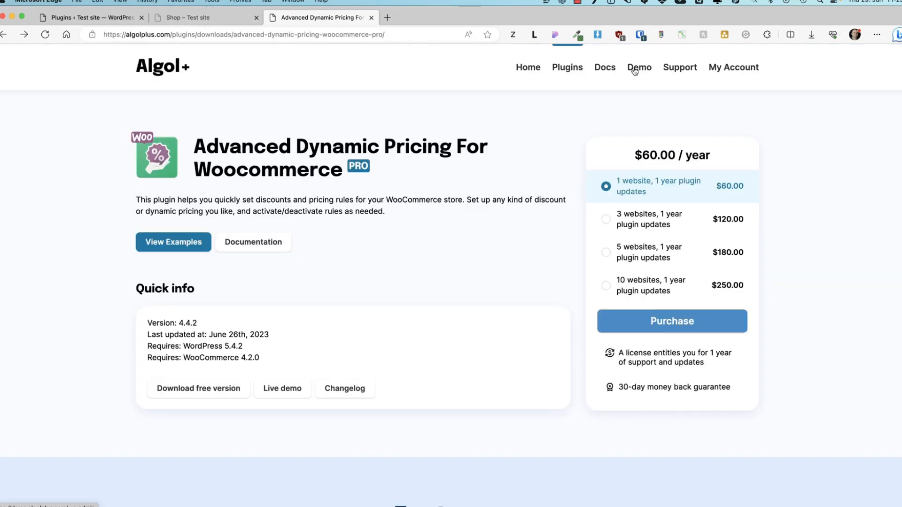
- Open the Advanced Dynamic Pricing for WooCommerce documentation and expand its Rules topics
{"action": "left_click", "coordinate": [604, 68]}
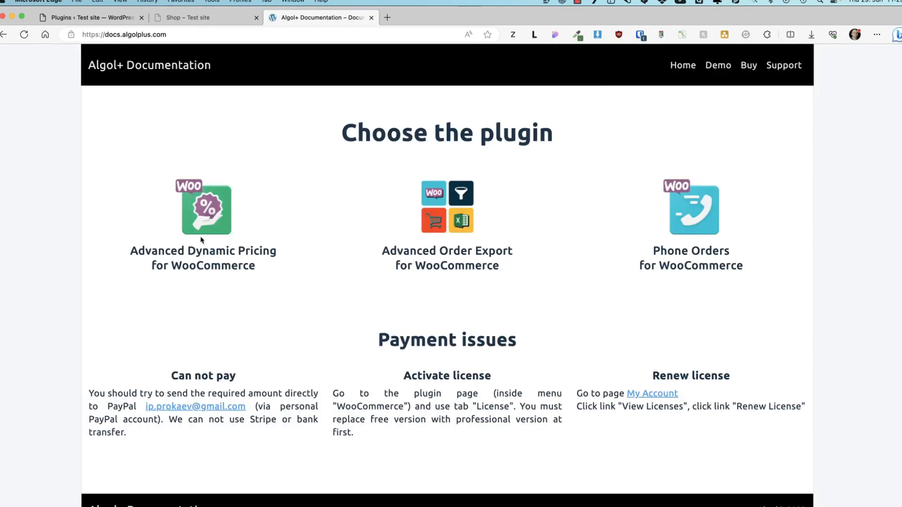
{"action": "left_click", "coordinate": [210, 223]}
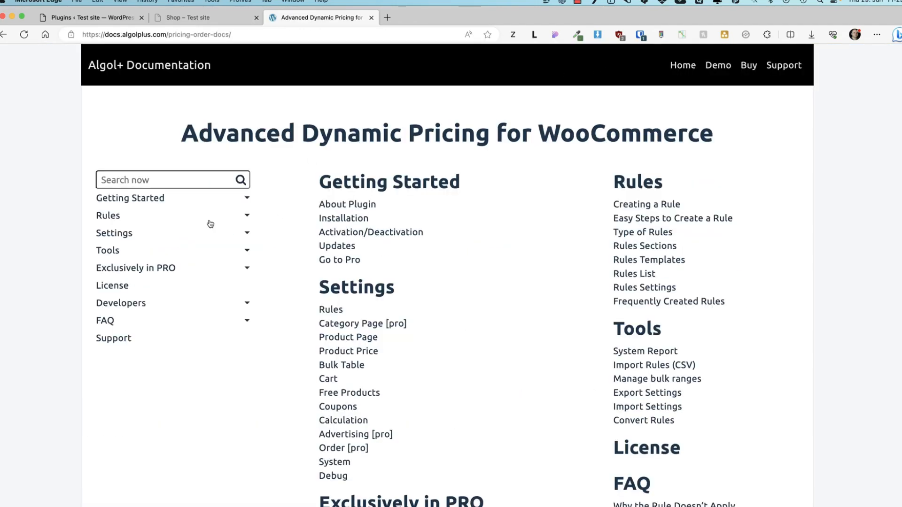
{"action": "left_click", "coordinate": [247, 216]}
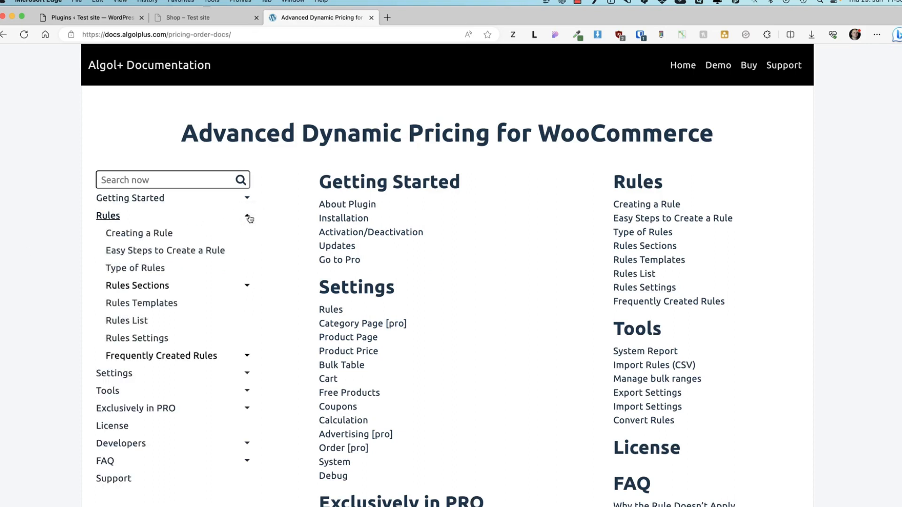
- Return to the WordPress admin and open WooCommerce's Pricing Rules page
{"action": "left_click", "coordinate": [78, 18]}
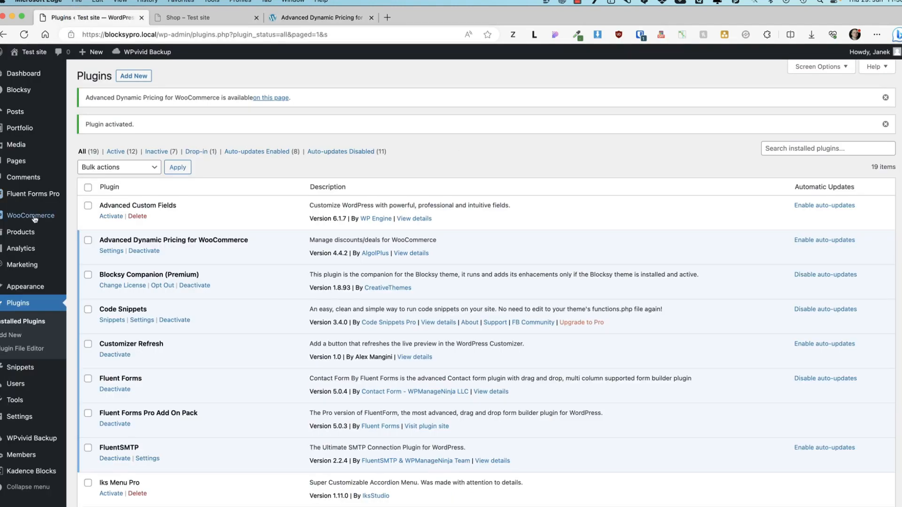
{"action": "mouse_move", "coordinate": [30, 223]}
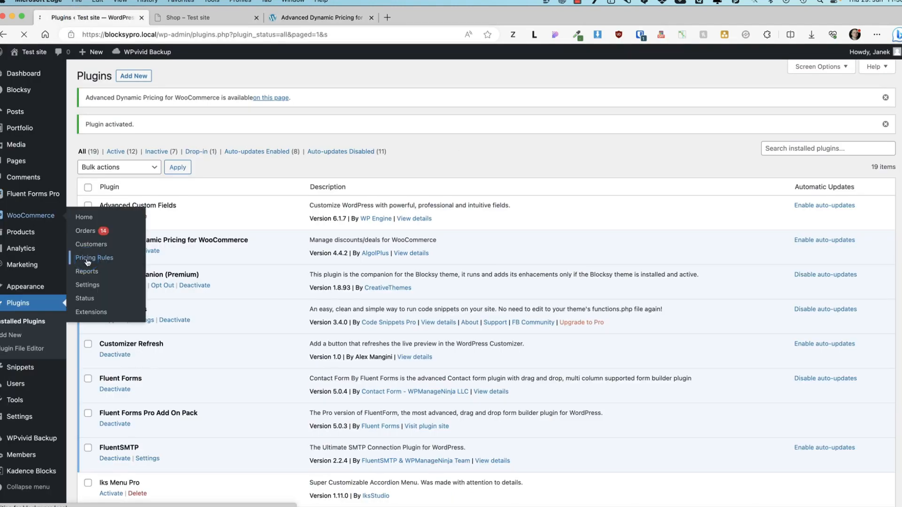
{"action": "left_click", "coordinate": [91, 258]}
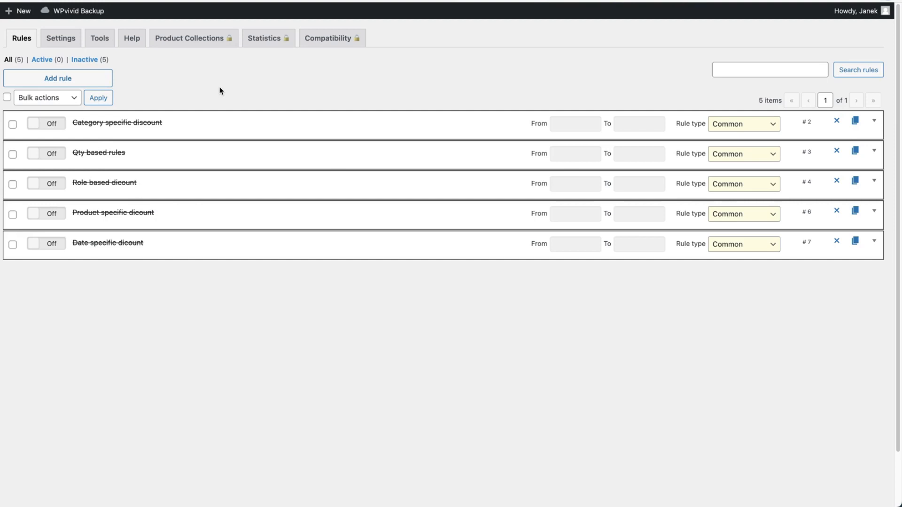
- Add a pricing rule titled "Bronze package rules" with the Role Discount type
{"action": "left_click", "coordinate": [65, 79]}
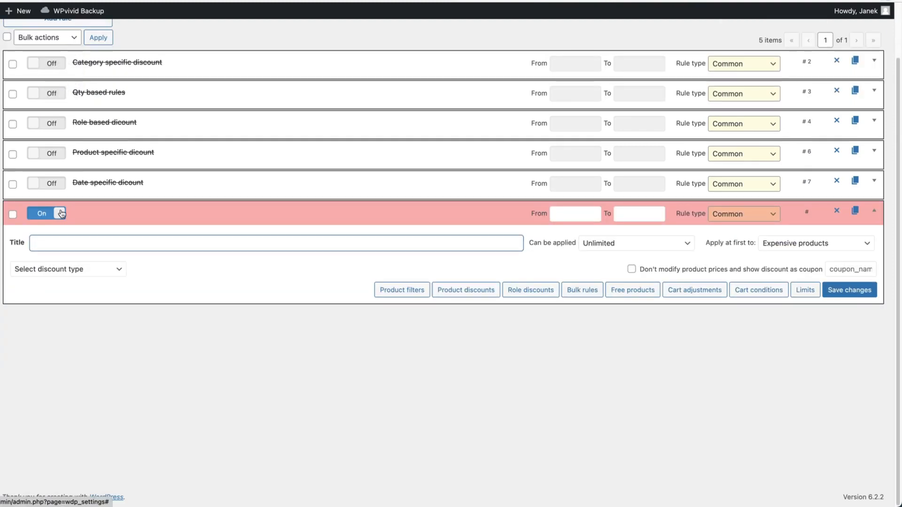
{"action": "type", "text": "Bronze package rules"}
{"action": "left_click", "coordinate": [69, 269]}
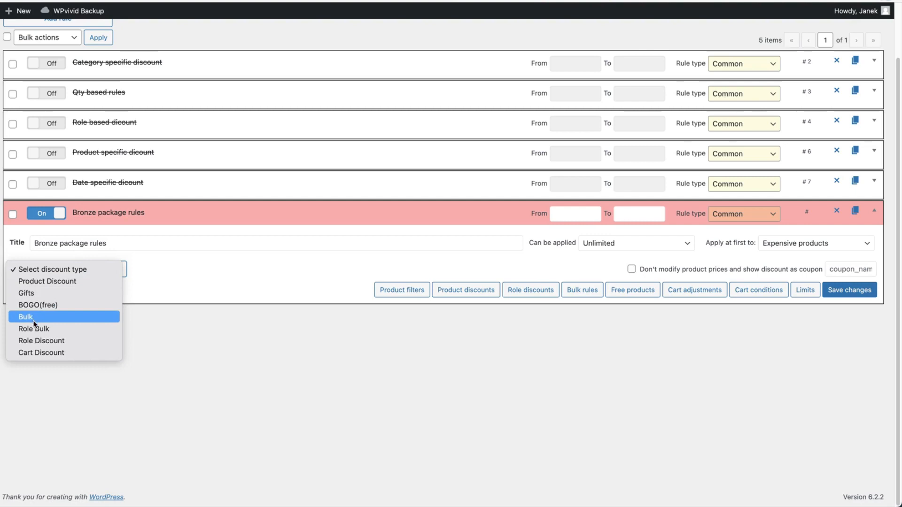
{"action": "left_click", "coordinate": [50, 342]}
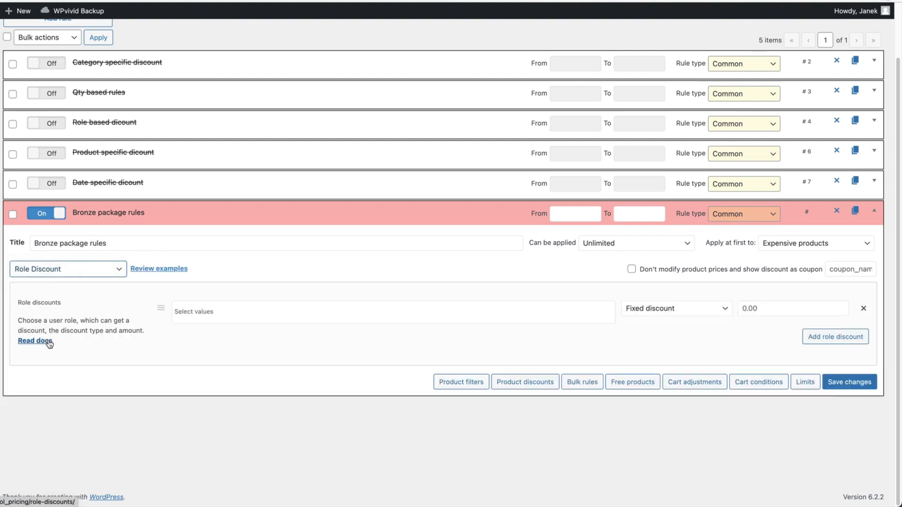
- Give the Bronze role a percentage discount of 10 in the Bronze package rules
{"action": "left_click", "coordinate": [203, 316]}
{"action": "type", "text": "bro"}
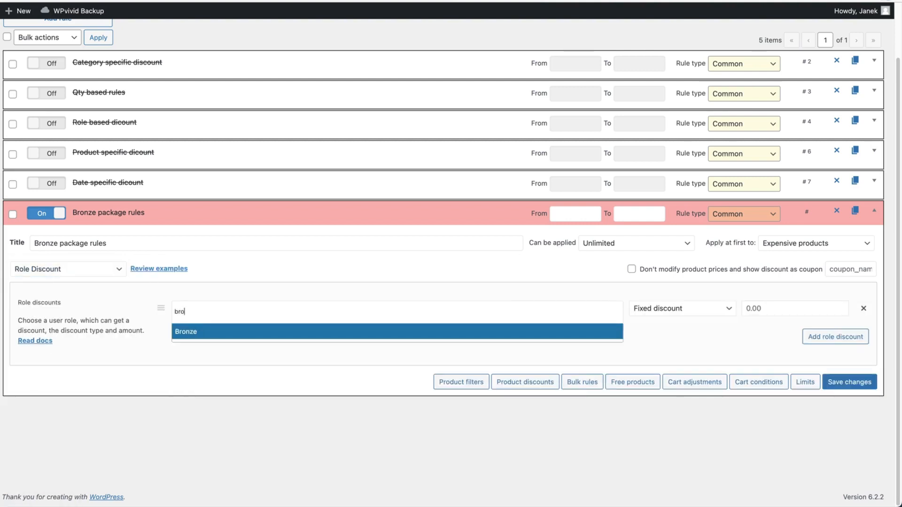
{"action": "left_click", "coordinate": [191, 330]}
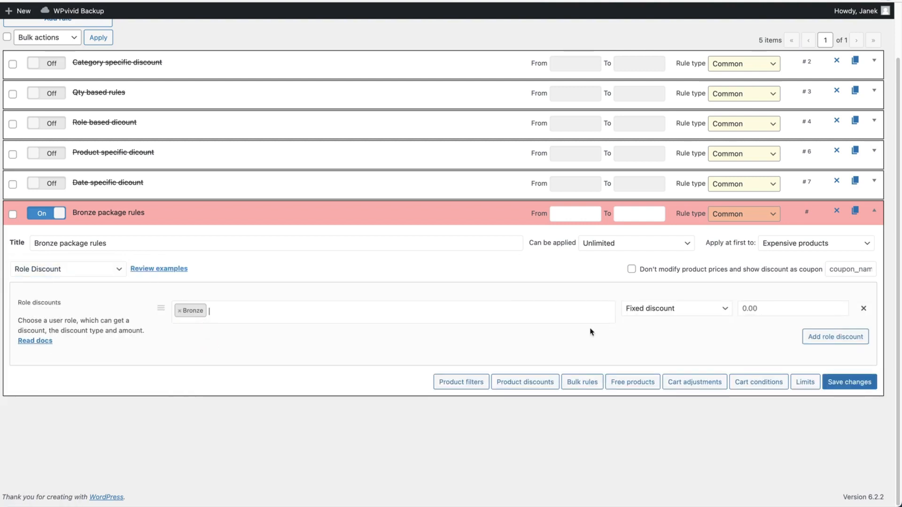
{"action": "left_click", "coordinate": [670, 308]}
{"action": "left_click", "coordinate": [651, 322]}
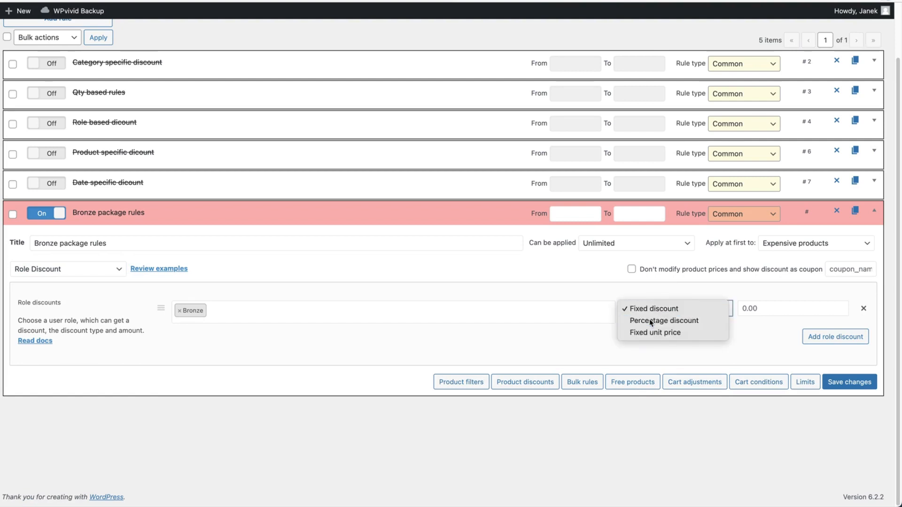
{"action": "left_click", "coordinate": [743, 309]}
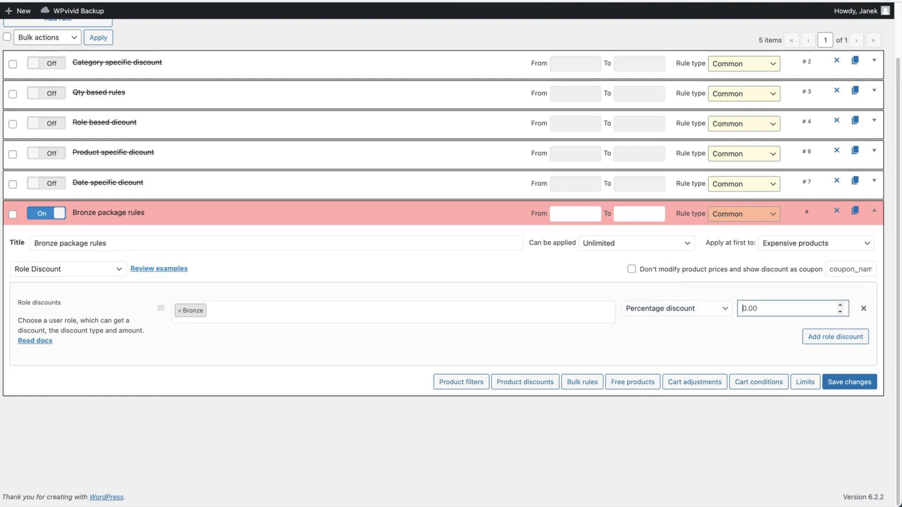
{"action": "type", "text": "10"}
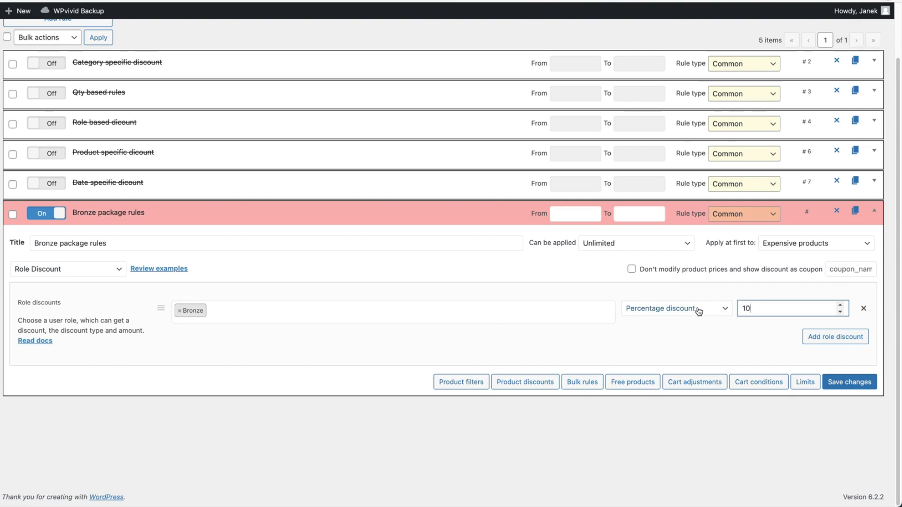
- Add a product filter to the Bronze rule for Categories in list, with Accessories as the value
{"action": "left_click", "coordinate": [460, 383]}
{"action": "scroll", "coordinate": [238, 310], "scroll_direction": "down", "scroll_amount": 3}
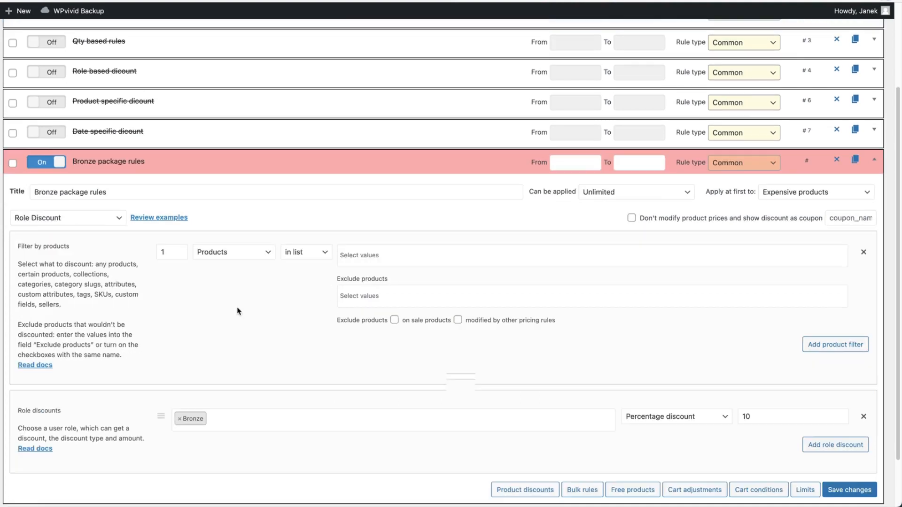
{"action": "left_click", "coordinate": [237, 245]}
{"action": "left_click", "coordinate": [230, 265]}
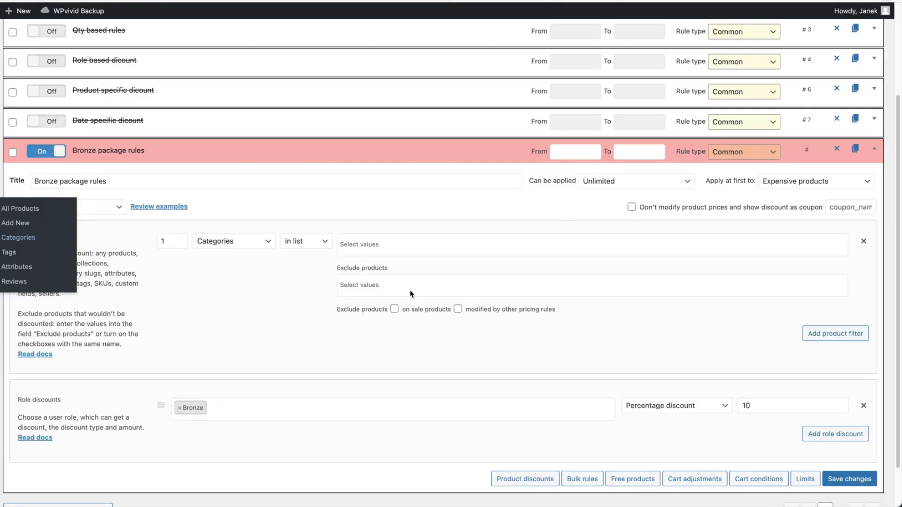
{"action": "left_click", "coordinate": [358, 244]}
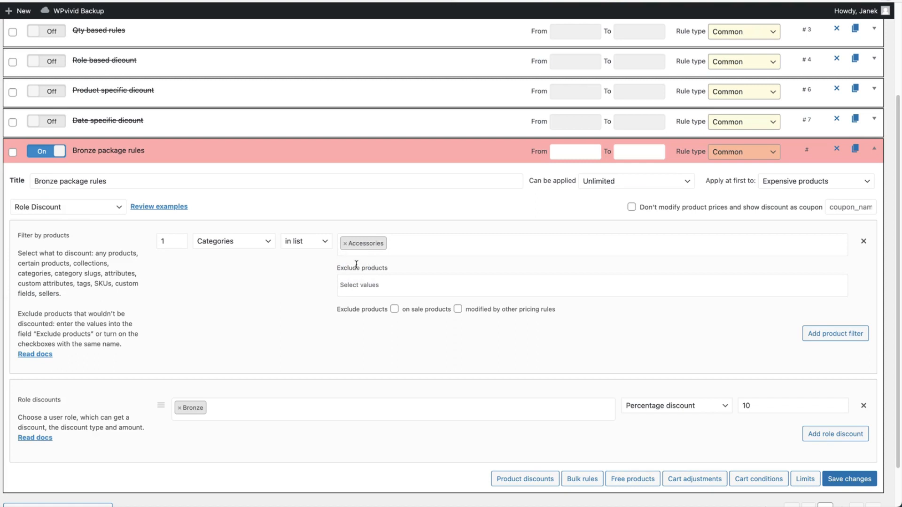
- Try Furniture as an additional filter category, remove it again, and save the Bronze rule
{"action": "scroll", "coordinate": [397, 192], "scroll_direction": "down", "scroll_amount": 2}
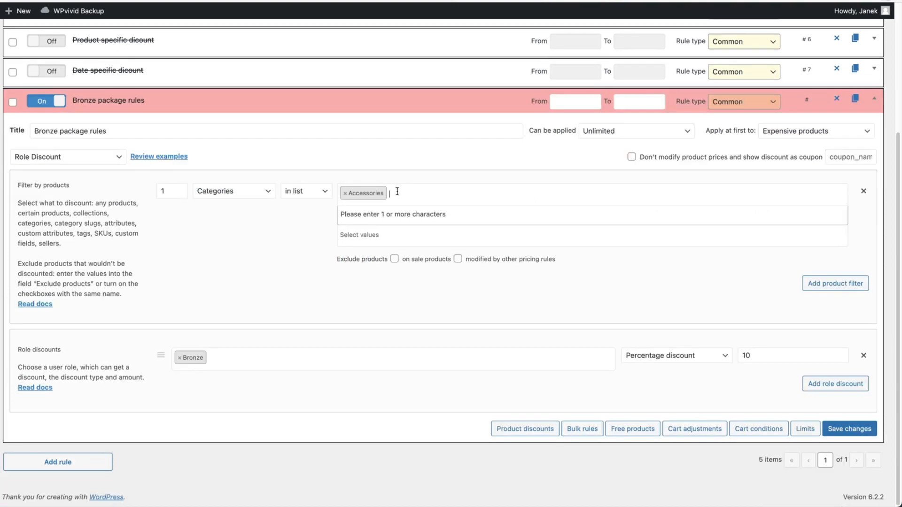
{"action": "left_click", "coordinate": [354, 215]}
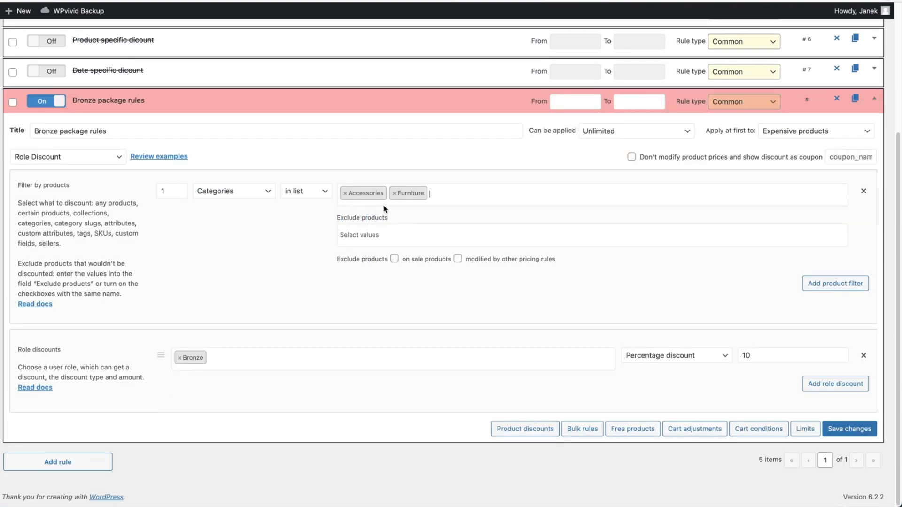
{"action": "left_click", "coordinate": [396, 195]}
{"action": "left_click", "coordinate": [256, 253]}
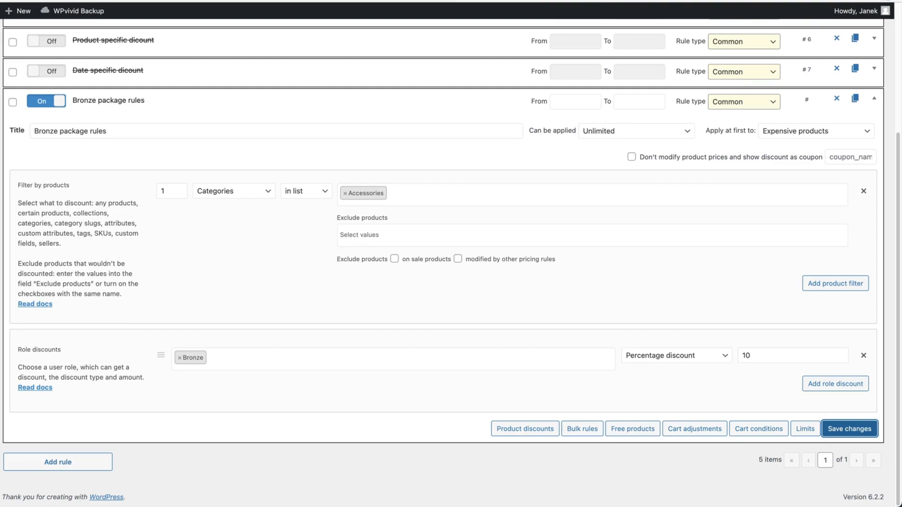
{"action": "left_click", "coordinate": [3, 0]}
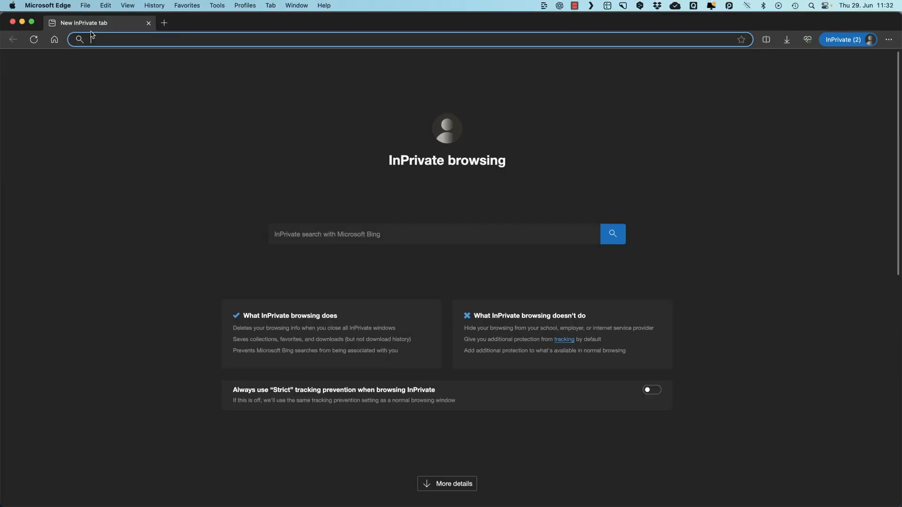
{"action": "type", "text": "https://blocksypro.local/"}
{"action": "key", "text": "Return"}
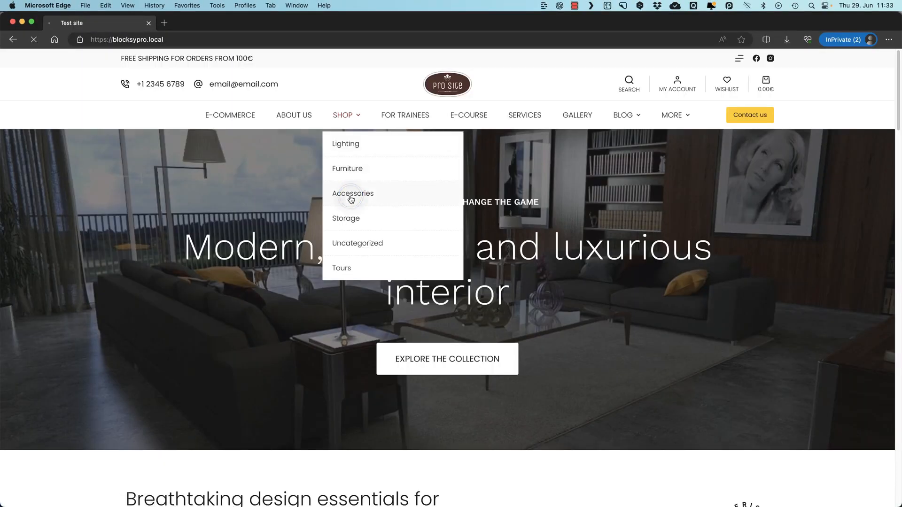
{"action": "left_click", "coordinate": [352, 191]}
{"action": "scroll", "coordinate": [688, 322], "scroll_direction": "down", "scroll_amount": 5}
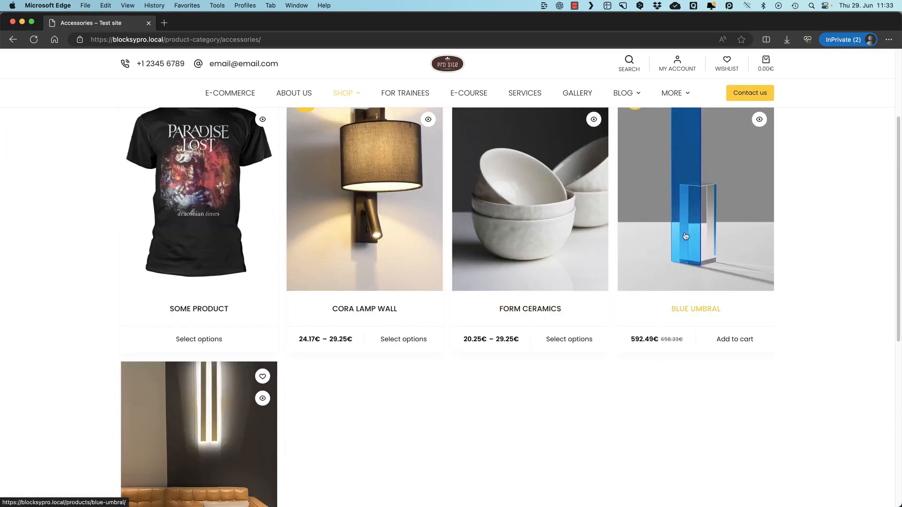
- Open the Form Ceramics product and check the discounted price of its Dark color, Big size variation
{"action": "left_click", "coordinate": [529, 221]}
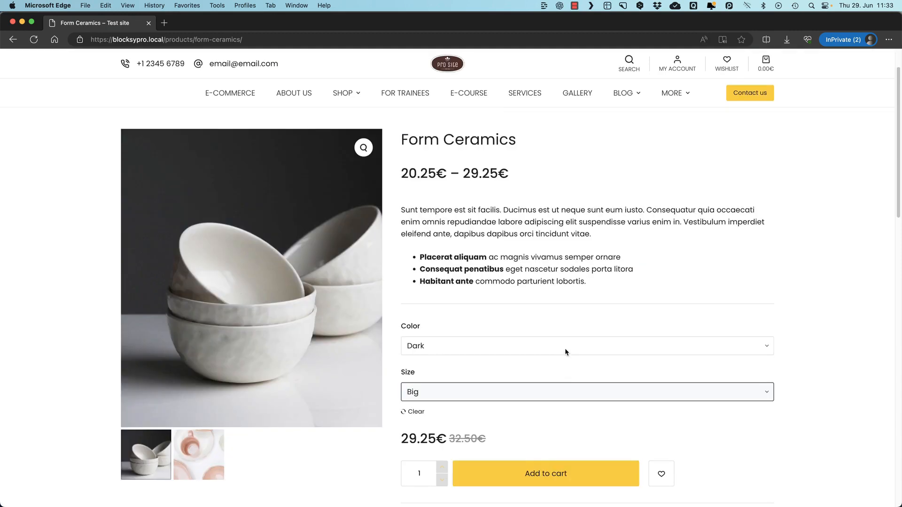
{"action": "scroll", "coordinate": [565, 351], "scroll_direction": "down", "scroll_amount": 3}
{"action": "scroll", "coordinate": [565, 351], "scroll_direction": "up", "scroll_amount": 5}
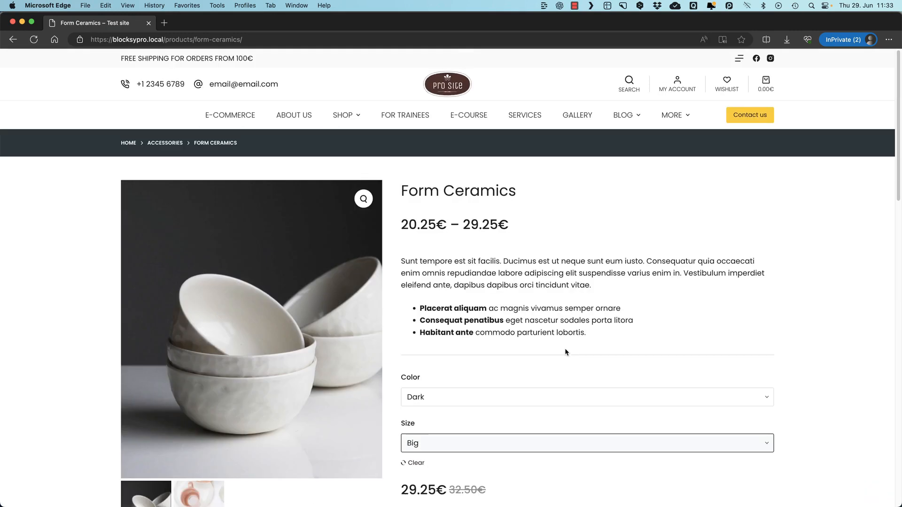
- Return to the Pricing Rules page in the WordPress admin and collapse the Bronze package rules
{"action": "left_click_drag", "start_coordinate": [263, 23], "coordinate": [0, 108]}
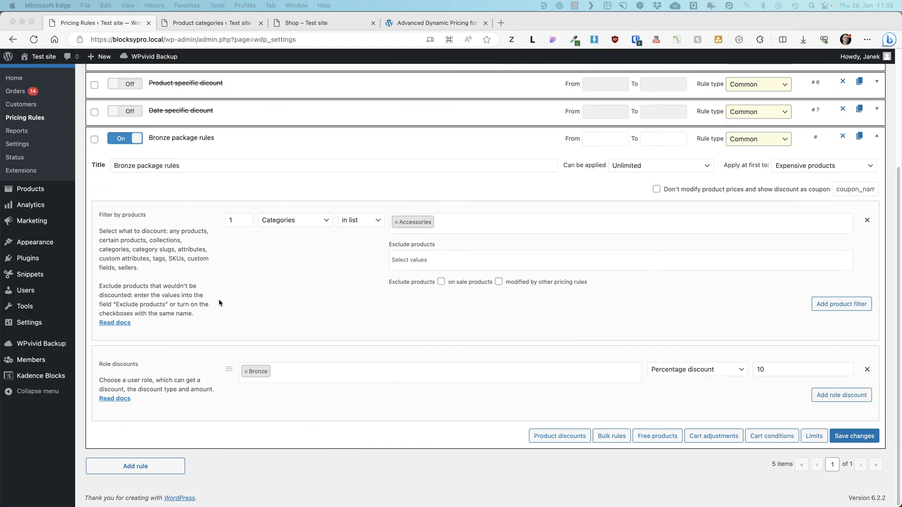
{"action": "scroll", "coordinate": [270, 251], "scroll_direction": "up", "scroll_amount": 3}
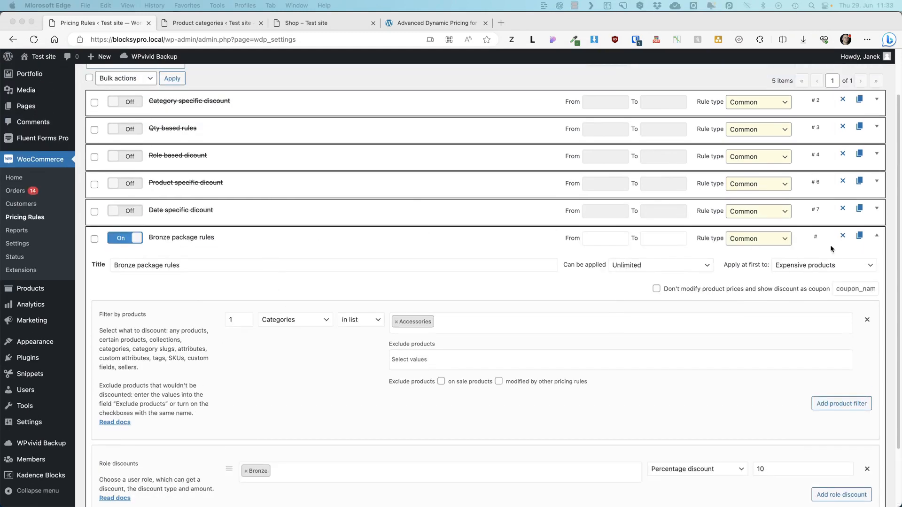
{"action": "left_click", "coordinate": [836, 244]}
{"action": "scroll", "coordinate": [241, 272], "scroll_direction": "up", "scroll_amount": 2}
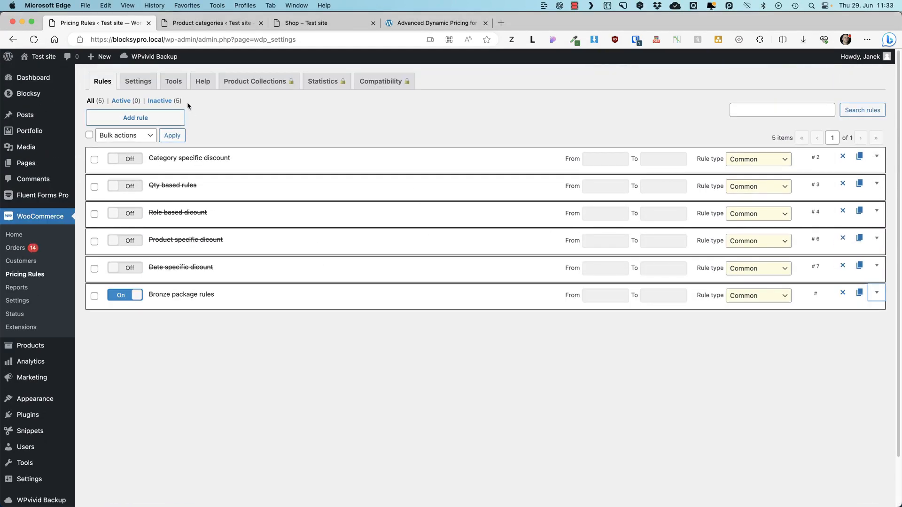
- Add a new pricing rule of the Role Discount type with the title "Silver package"
{"action": "left_click", "coordinate": [143, 119]}
{"action": "left_click", "coordinate": [131, 318]}
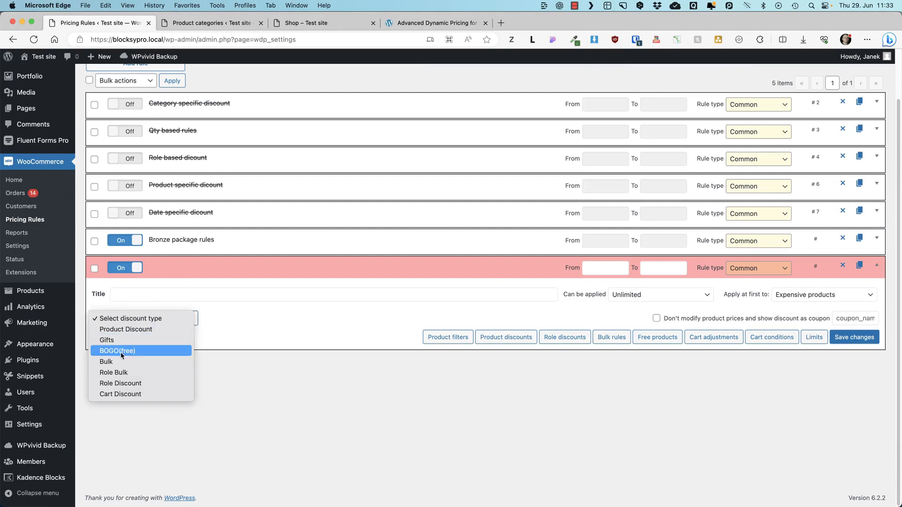
{"action": "left_click", "coordinate": [116, 384]}
{"action": "left_click", "coordinate": [137, 289]}
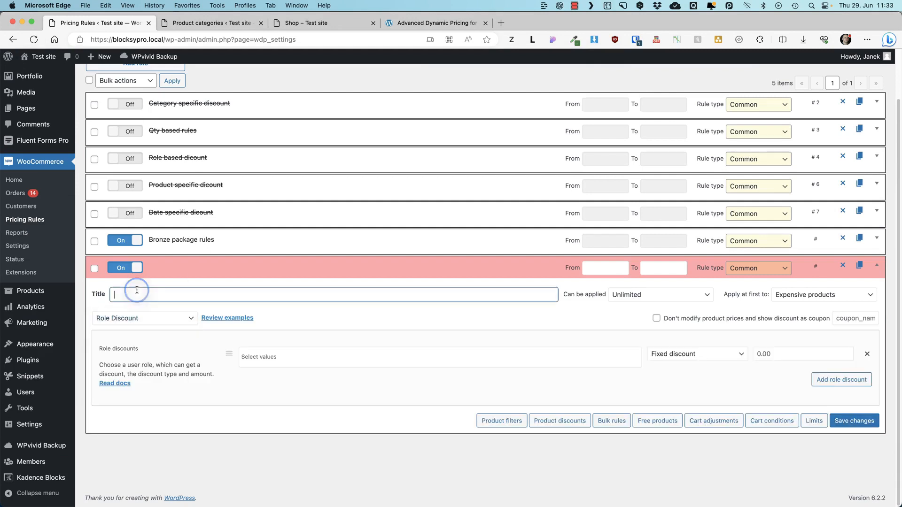
{"action": "type", "text": "Silver package"}
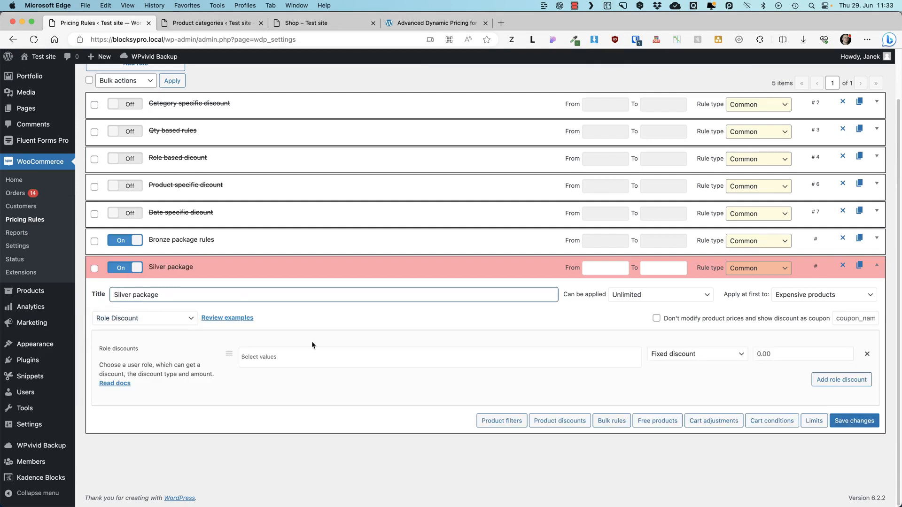
- Give the Silver role a percentage discount of 15 in the Silver package rule
{"action": "left_click", "coordinate": [267, 357]}
{"action": "type", "text": "silve"}
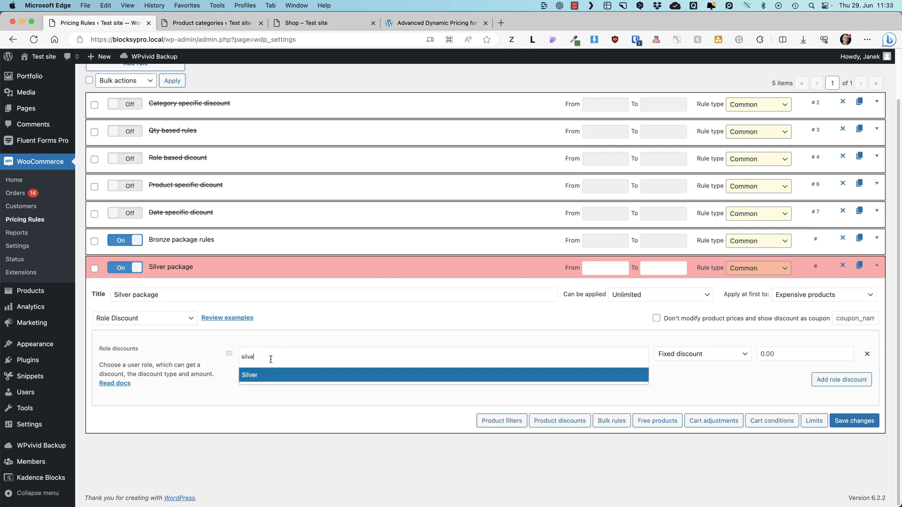
{"action": "left_click", "coordinate": [272, 375]}
{"action": "left_click", "coordinate": [702, 354]}
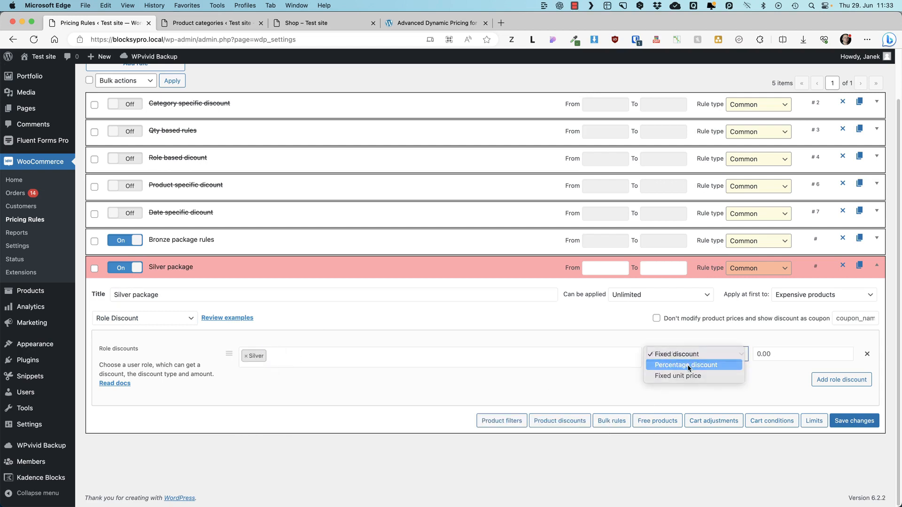
{"action": "left_click", "coordinate": [663, 365]}
{"action": "left_click", "coordinate": [757, 354]}
{"action": "type", "text": "1"}
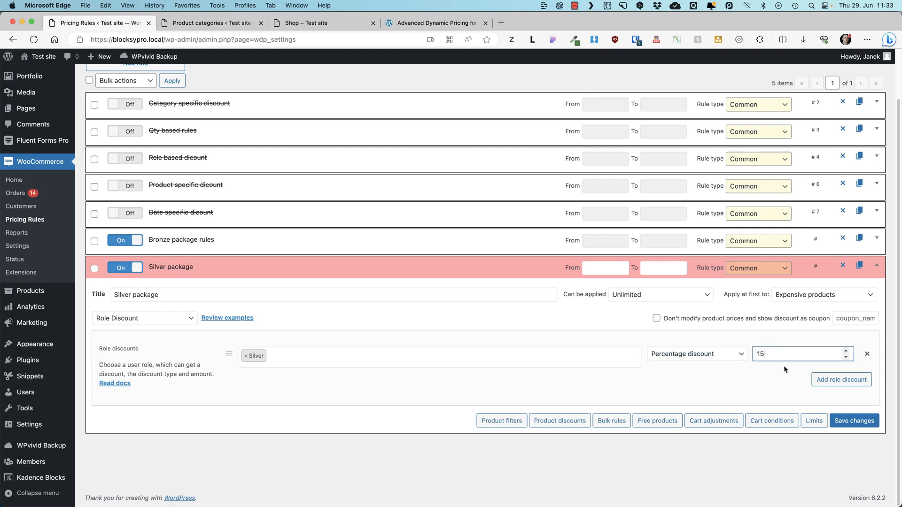
{"action": "type", "text": "5"}
- Add a product filter that limits the Silver package rule to the Accessories category
{"action": "left_click", "coordinate": [502, 421]}
{"action": "left_click", "coordinate": [423, 345]}
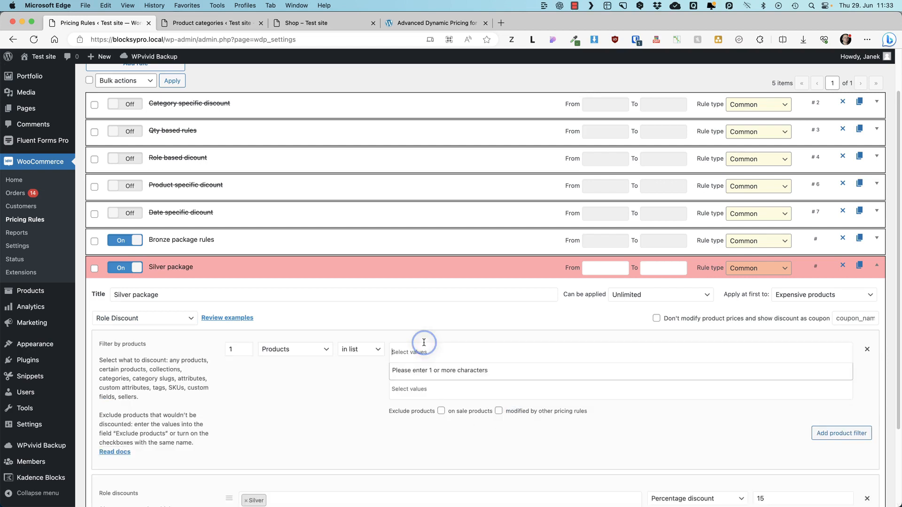
{"action": "left_click", "coordinate": [287, 349]}
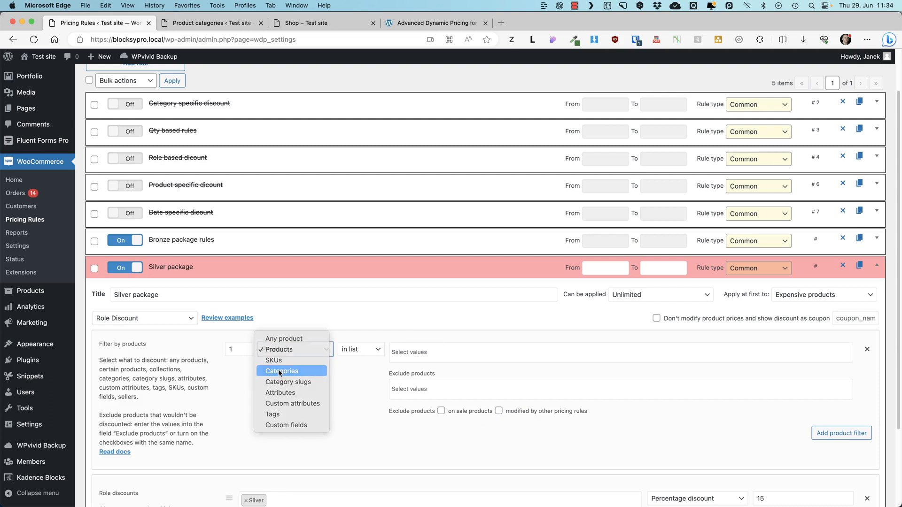
{"action": "left_click", "coordinate": [281, 371]}
{"action": "left_click", "coordinate": [413, 352]}
{"action": "type", "text": "a"}
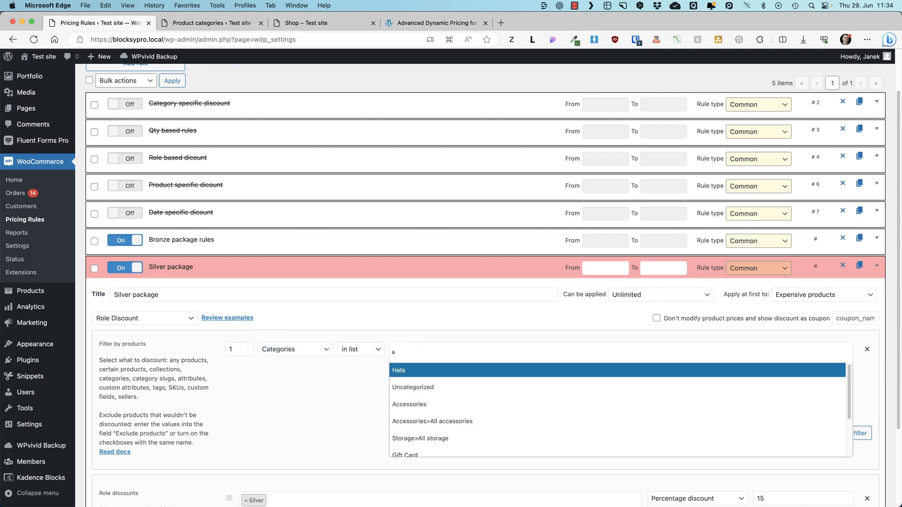
{"action": "type", "text": "cc"}
{"action": "left_click", "coordinate": [411, 374]}
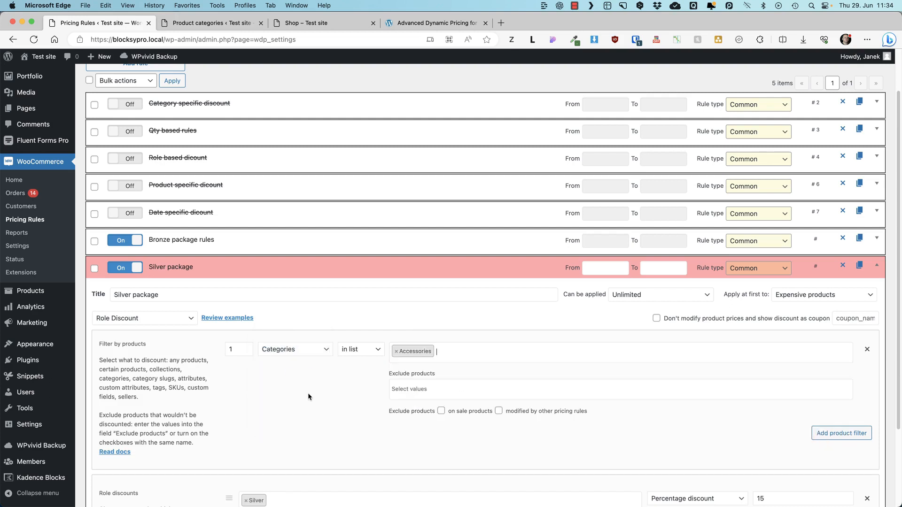
- Save the Silver package rule and collapse it
{"action": "scroll", "coordinate": [308, 393], "scroll_direction": "down", "scroll_amount": 3}
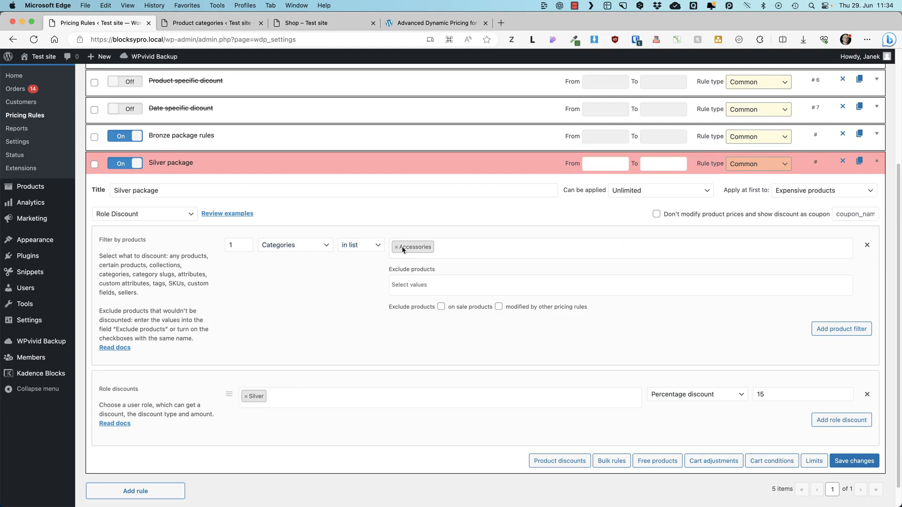
{"action": "left_click", "coordinate": [854, 461]}
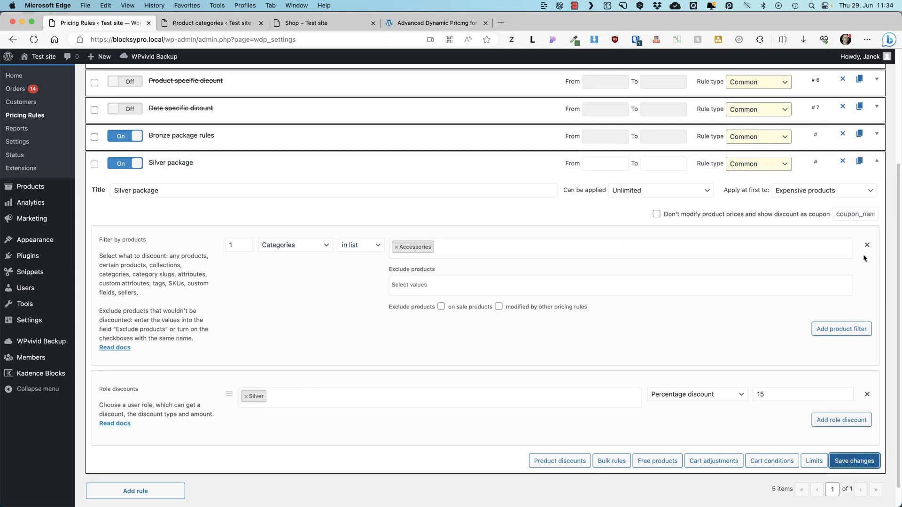
{"action": "left_click", "coordinate": [871, 162]}
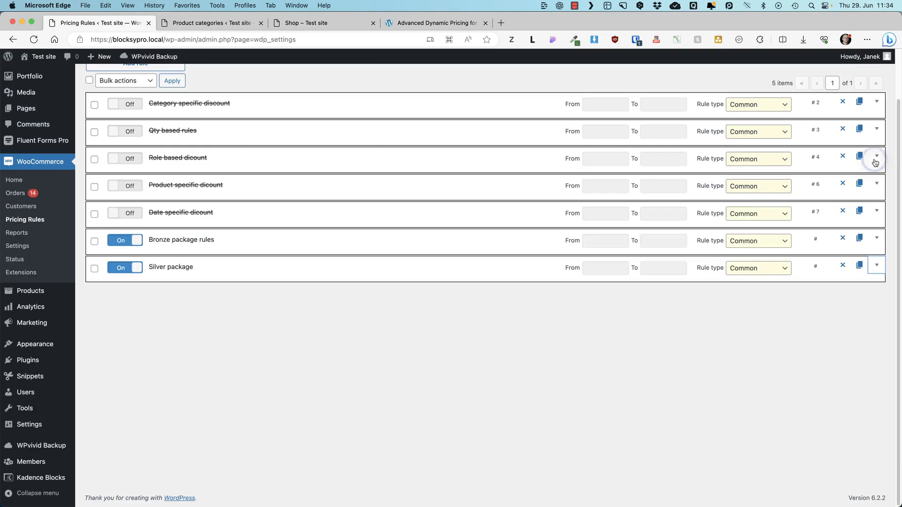
- Duplicate the Silver package rule and title the copy "Gold package"
{"action": "left_click", "coordinate": [859, 266]}
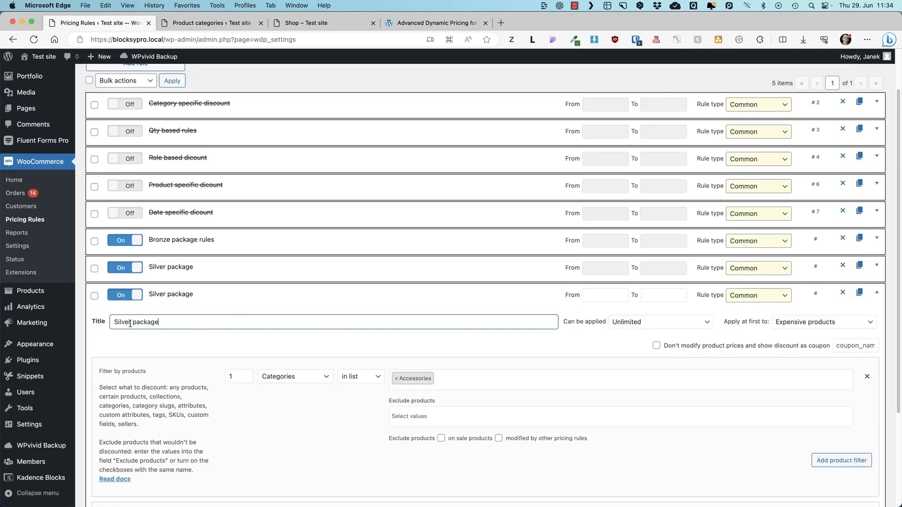
{"action": "left_click_drag", "start_coordinate": [135, 324], "coordinate": [87, 322]}
{"action": "type", "text": "Gold"}
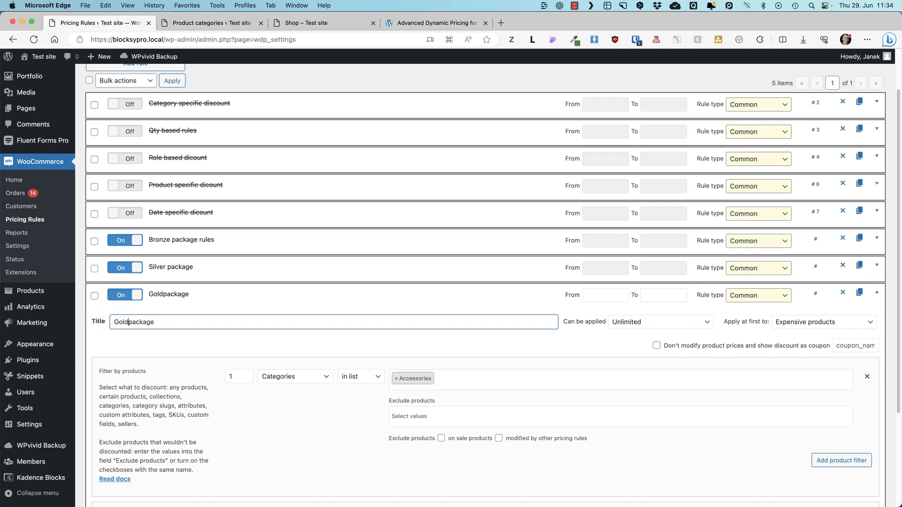
- Assign the Gold package rule to the Gold role with a percentage discount of 20, and save it
{"action": "scroll", "coordinate": [253, 338], "scroll_direction": "down", "scroll_amount": 3}
{"action": "left_click", "coordinate": [270, 390]}
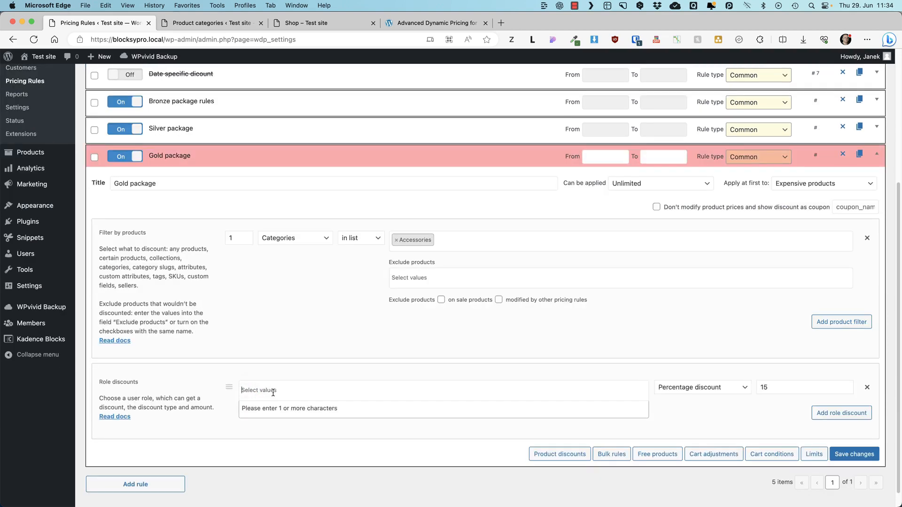
{"action": "type", "text": "gold"}
{"action": "left_click", "coordinate": [261, 416]}
{"action": "left_click_drag", "start_coordinate": [771, 389], "coordinate": [729, 380]}
{"action": "type", "text": "2"}
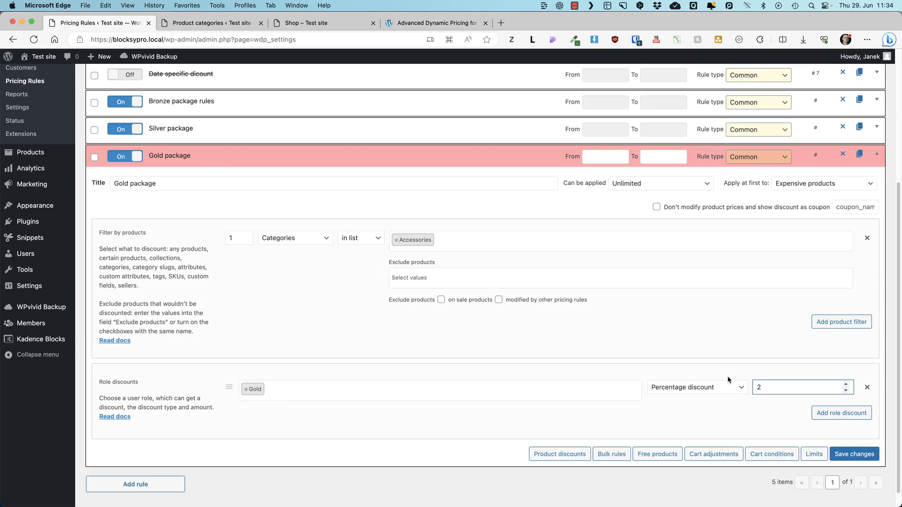
{"action": "type", "text": "0"}
{"action": "left_click", "coordinate": [865, 455]}
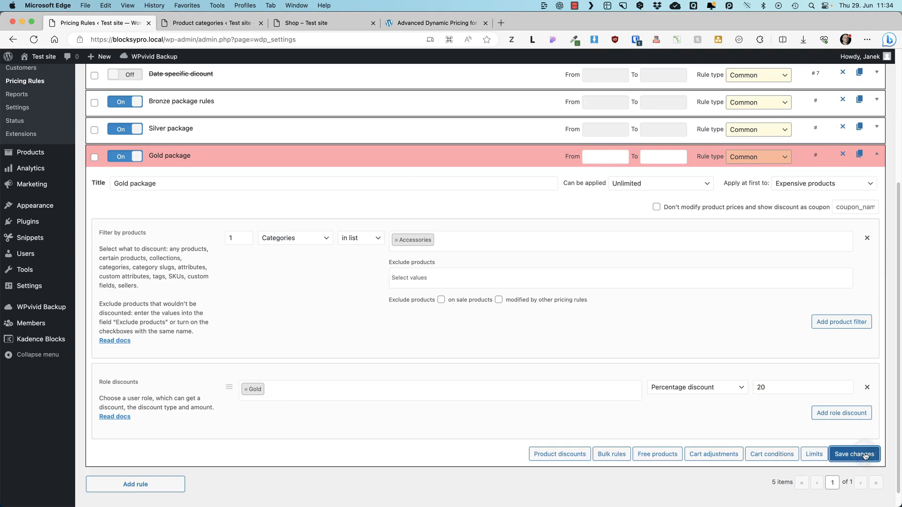
- In the InPrivate shop window, log out of the Bronze account and log in with the username silver and the account password
{"action": "key", "text": "super+grave"}
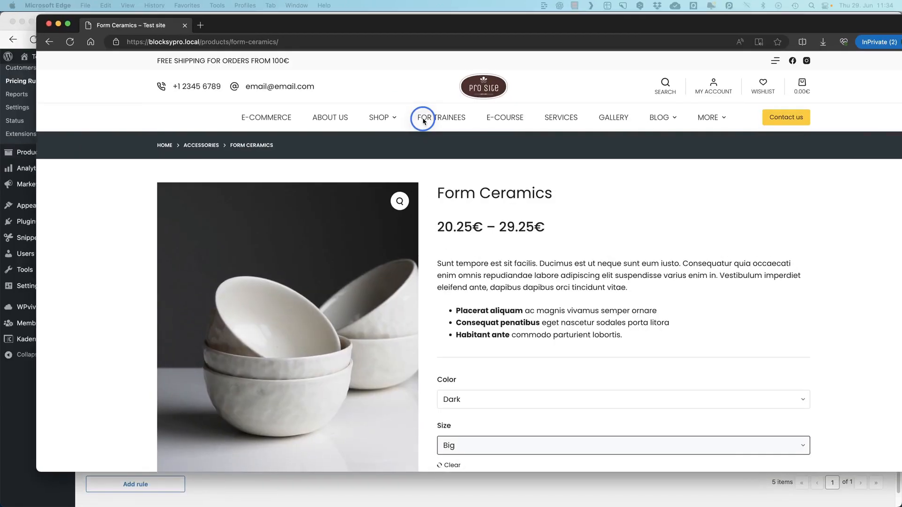
{"action": "left_click", "coordinate": [677, 83]}
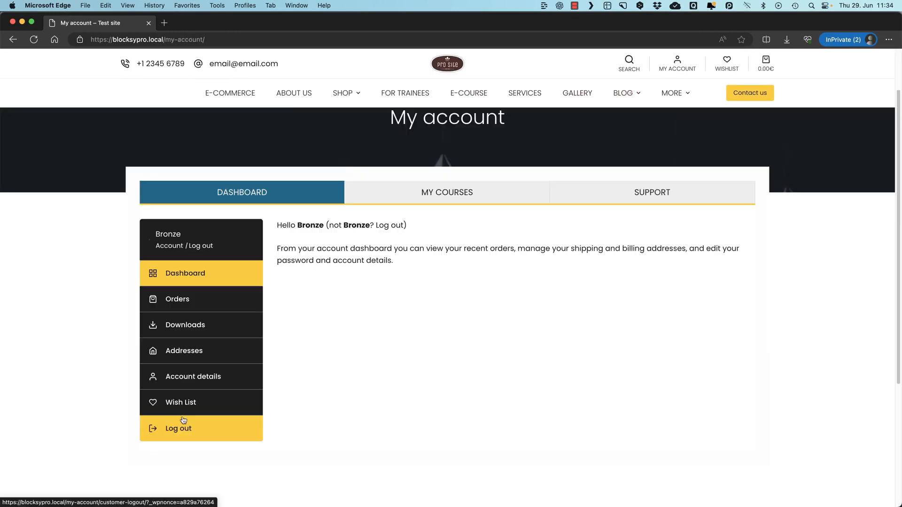
{"action": "left_click", "coordinate": [187, 428]}
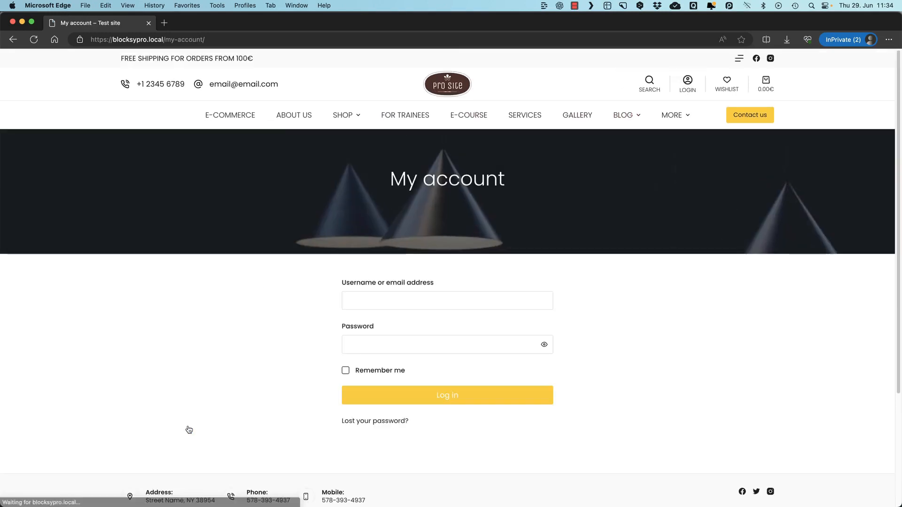
{"action": "left_click", "coordinate": [384, 299]}
{"action": "type", "text": "silve"}
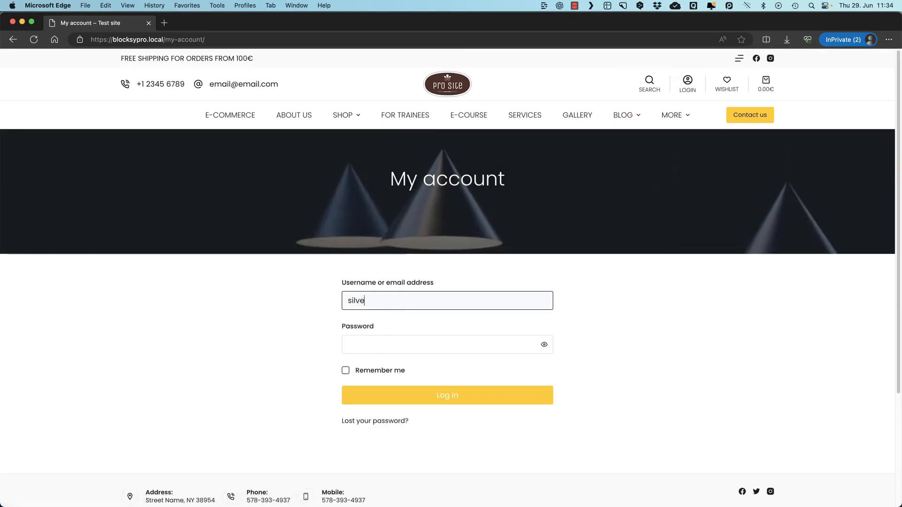
{"action": "type", "text": "r"}
{"action": "key", "text": "Tab"}
- Open the shop's Accessories category and check the product prices for the Silver account
{"action": "mouse_move", "coordinate": [358, 124]}
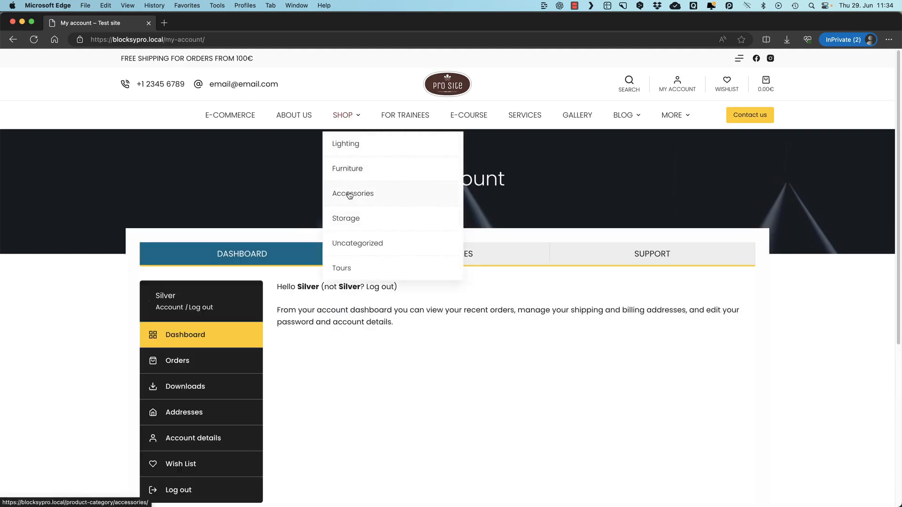
{"action": "left_click", "coordinate": [349, 195]}
{"action": "scroll", "coordinate": [182, 309], "scroll_direction": "down", "scroll_amount": 7}
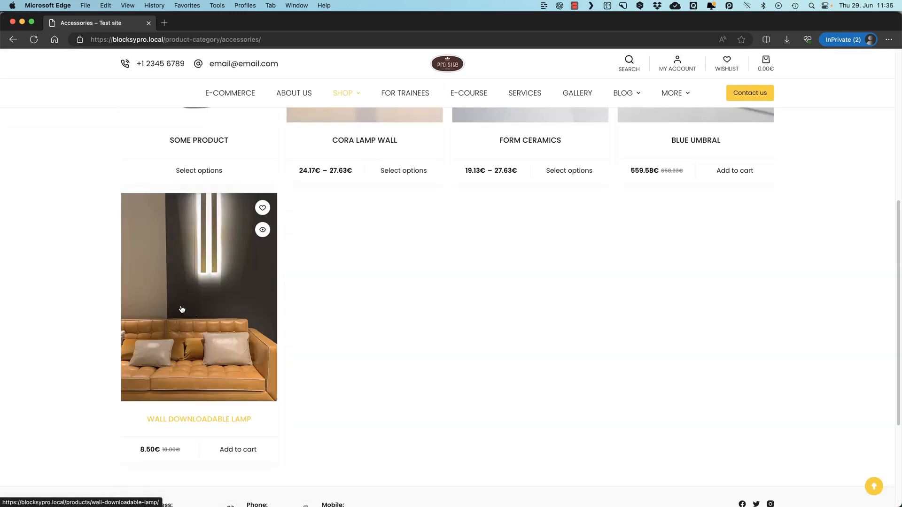
{"action": "scroll", "coordinate": [357, 313], "scroll_direction": "up", "scroll_amount": 7}
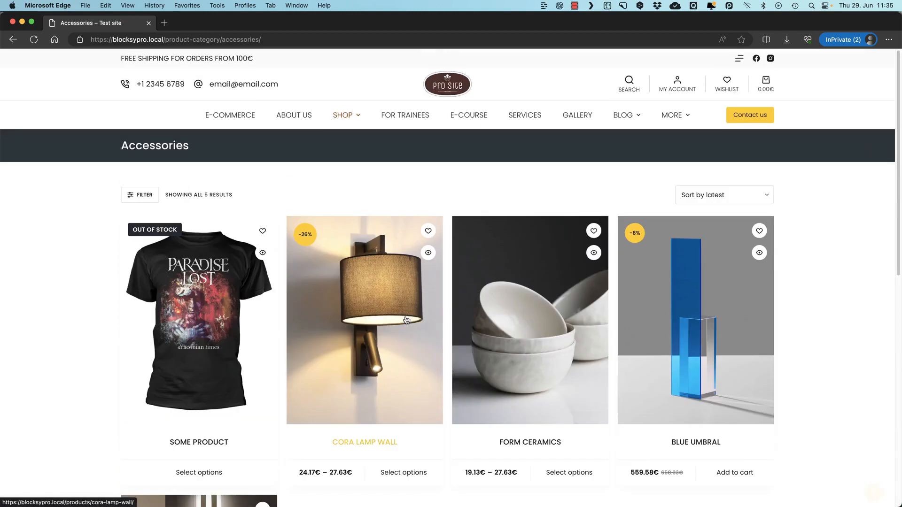
- Open the Form Ceramics product and check the Silver price of its Dark color, Small size variation
{"action": "left_click", "coordinate": [527, 337]}
{"action": "scroll", "coordinate": [527, 337], "scroll_direction": "down", "scroll_amount": 2}
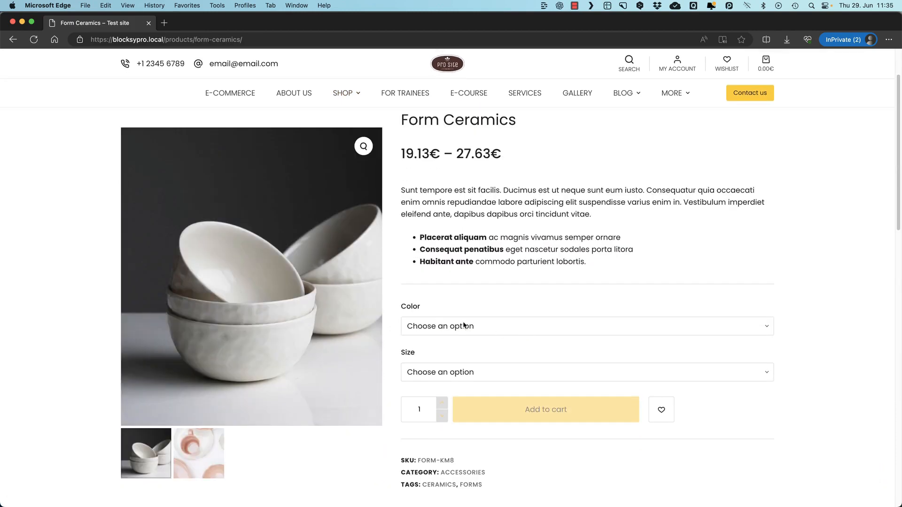
{"action": "left_click", "coordinate": [462, 327]}
{"action": "left_click", "coordinate": [440, 340]}
{"action": "left_click", "coordinate": [439, 372]}
{"action": "left_click", "coordinate": [436, 380]}
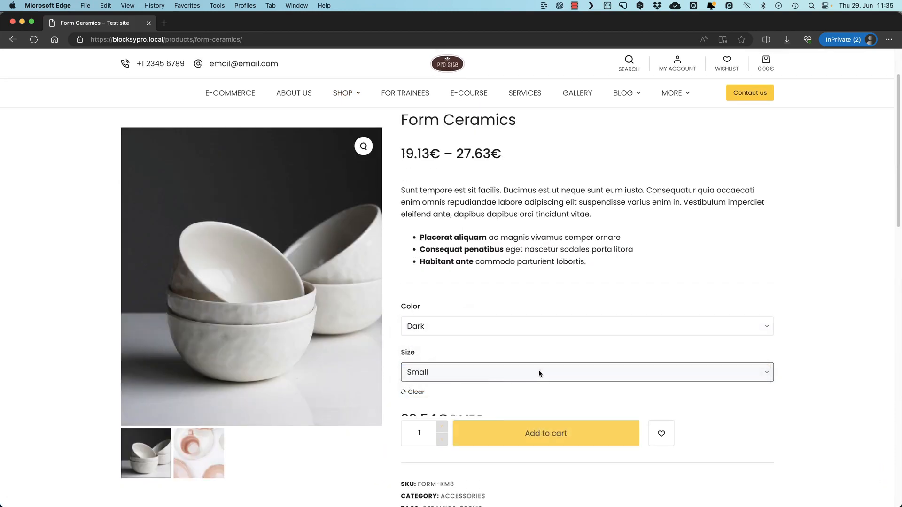
- Log out of the Silver account and log in with the username gold and the account password
{"action": "scroll", "coordinate": [615, 354], "scroll_direction": "up", "scroll_amount": 2}
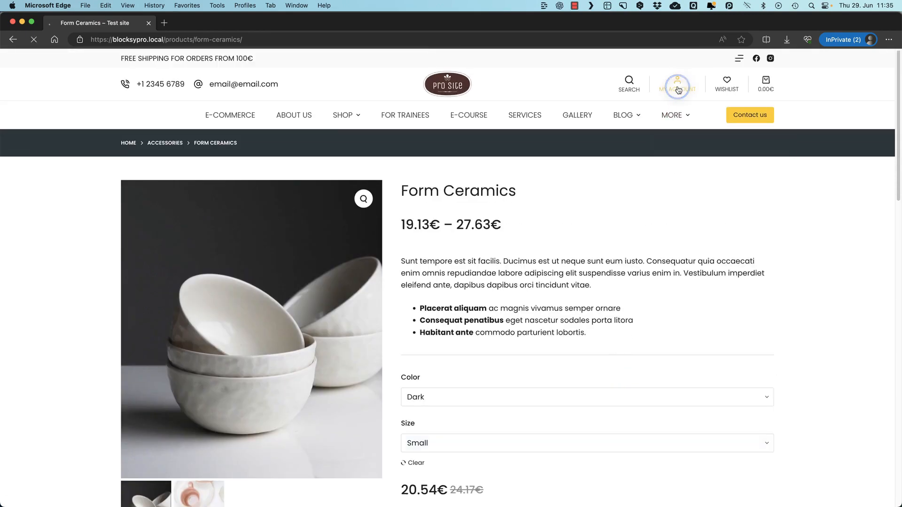
{"action": "left_click", "coordinate": [677, 84]}
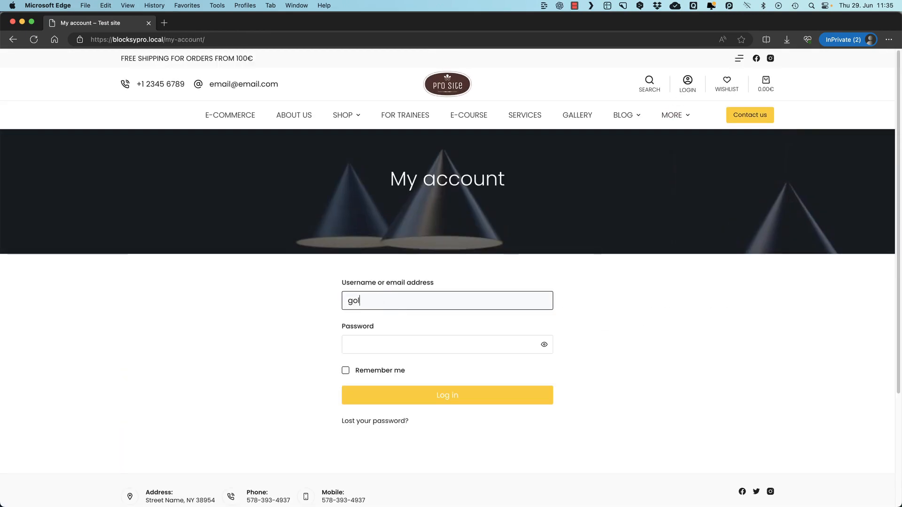
{"action": "type", "text": "d"}
{"action": "key", "text": "Tab"}
{"action": "key", "text": "Return"}
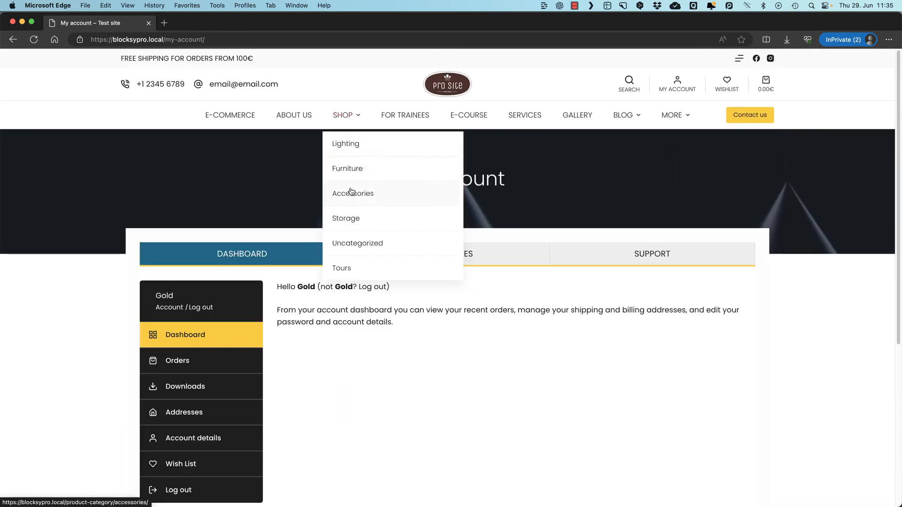
- Check the Accessories category's product prices for the Gold account, and close the InPrivate shop page to return to Pricing Rules
{"action": "left_click", "coordinate": [352, 191]}
{"action": "scroll", "coordinate": [454, 294], "scroll_direction": "down", "scroll_amount": 4}
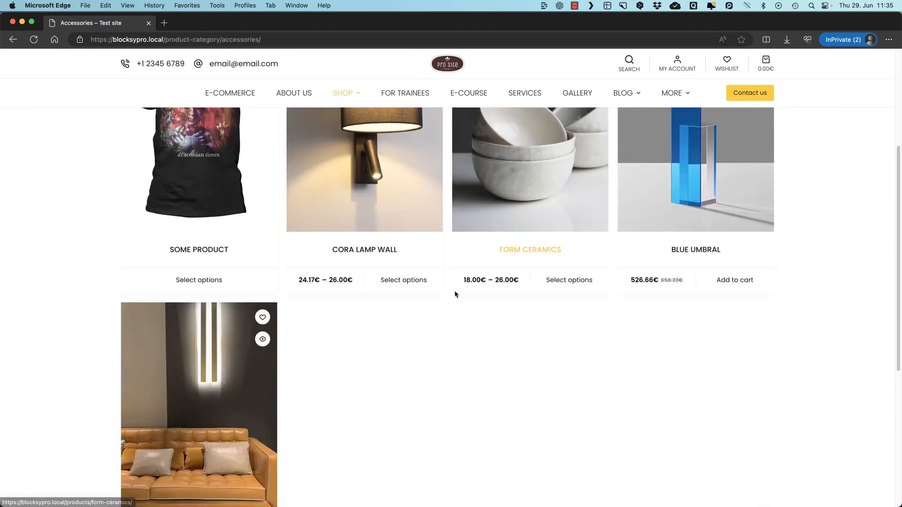
{"action": "scroll", "coordinate": [454, 294], "scroll_direction": "down", "scroll_amount": 3}
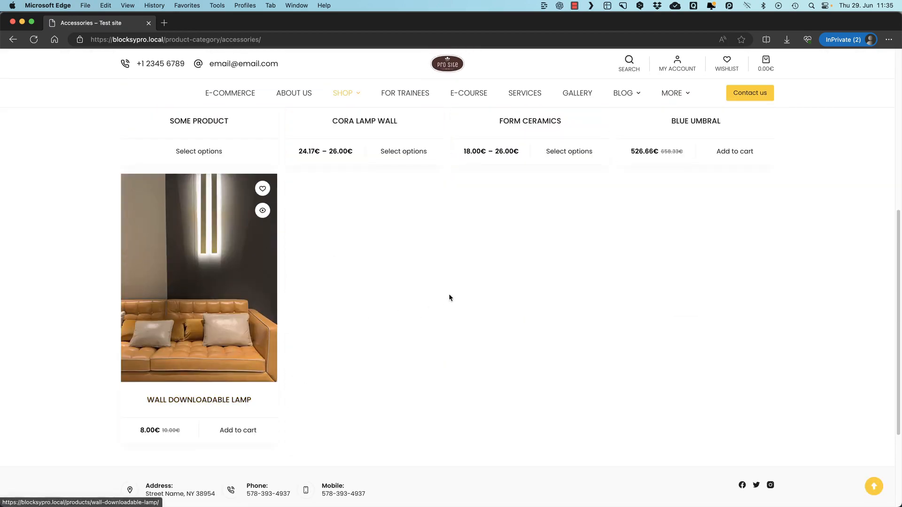
{"action": "scroll", "coordinate": [449, 297], "scroll_direction": "up", "scroll_amount": 7}
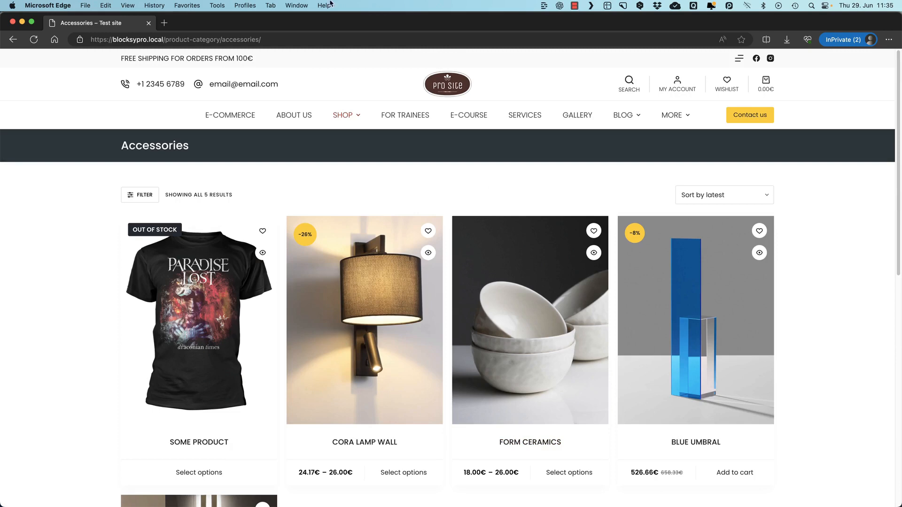
{"action": "left_click", "coordinate": [148, 24]}
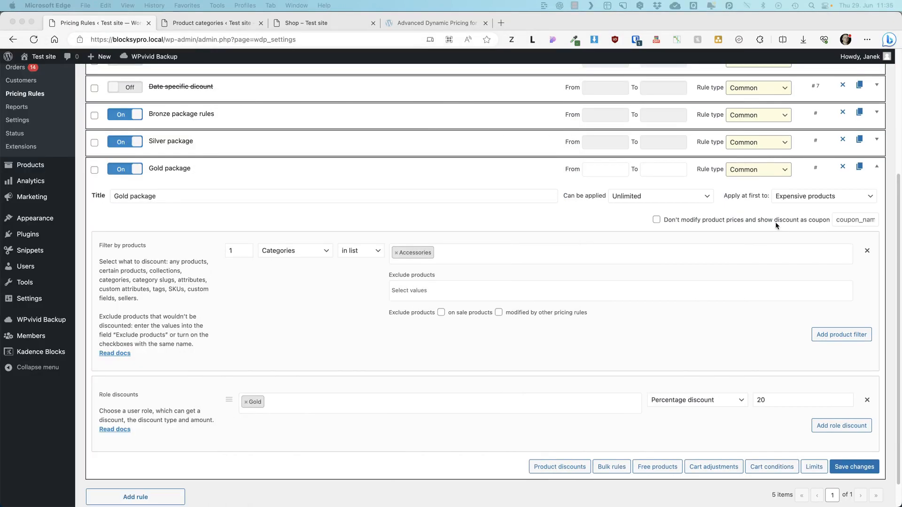